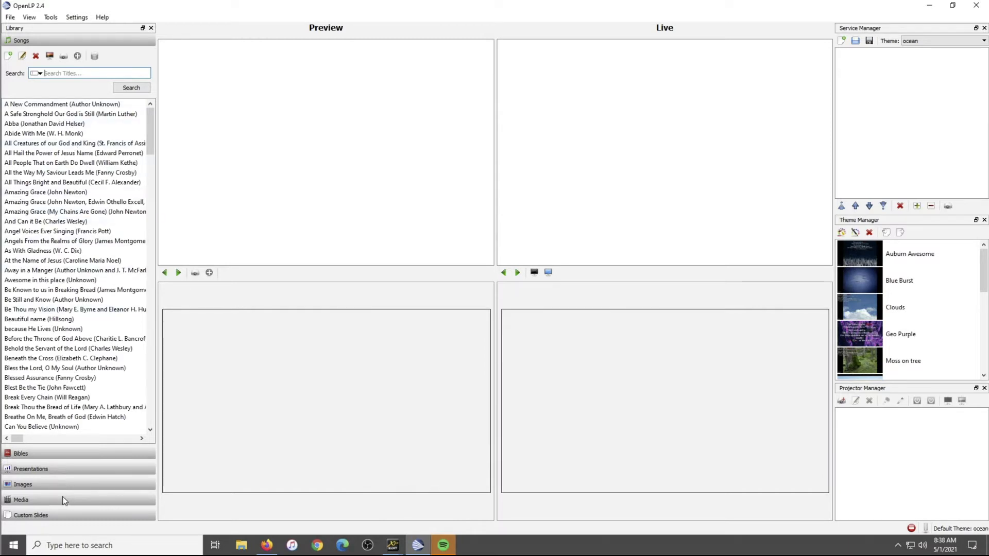
- Look through the Bibles, Presentations and Images sections of the library and return to Songs
click(42, 453)
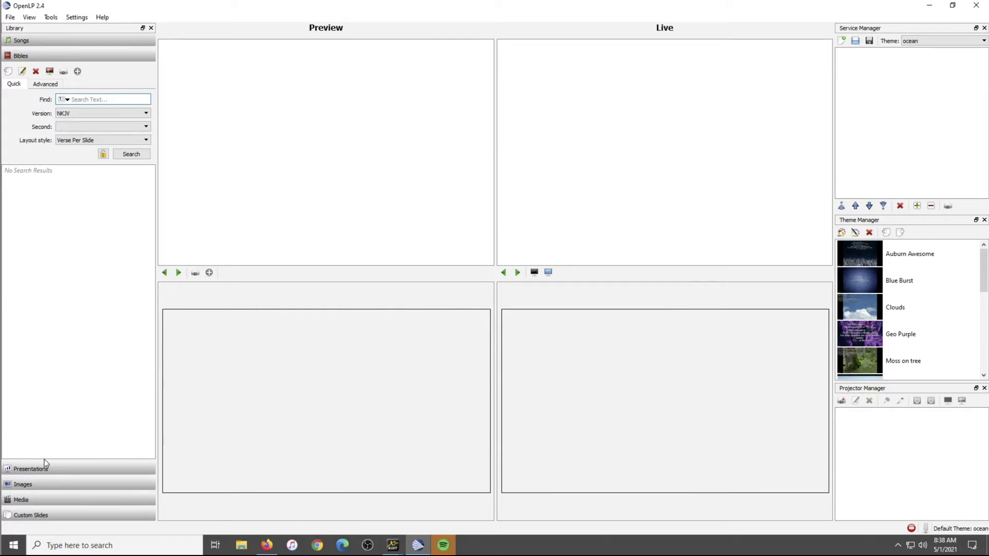
click(44, 468)
click(39, 481)
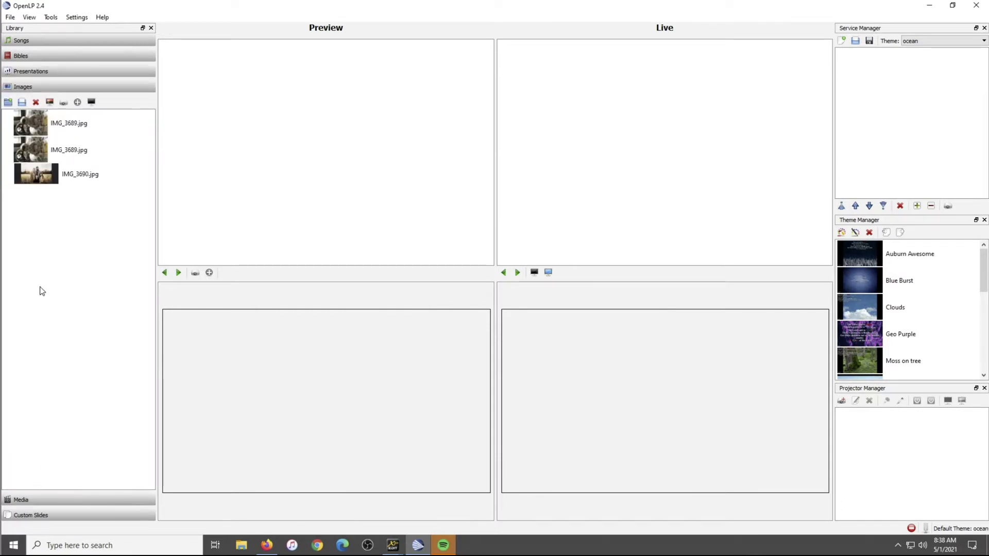
click(60, 39)
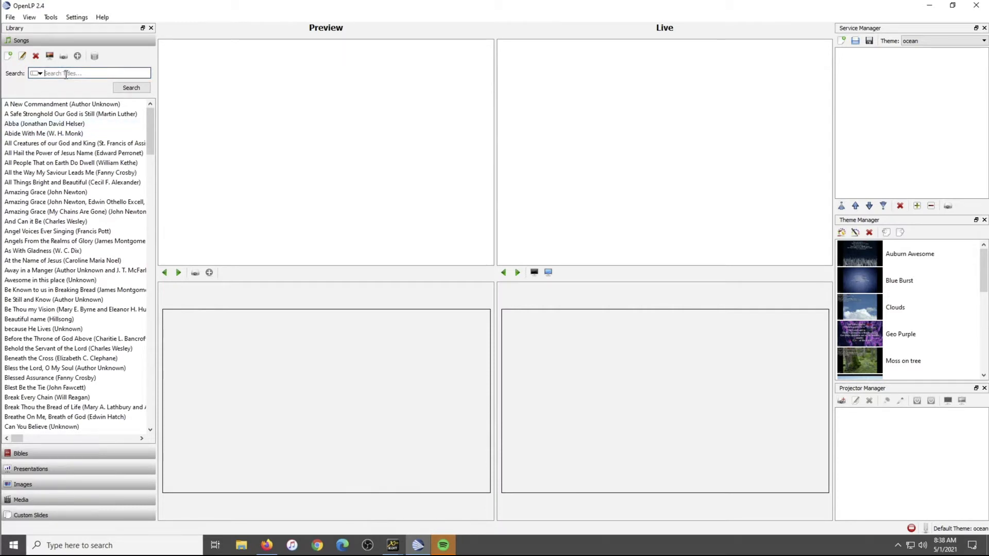
- Search the song library for "way maker", preview the song and step through its verses, ending on verse 3
text(wa)
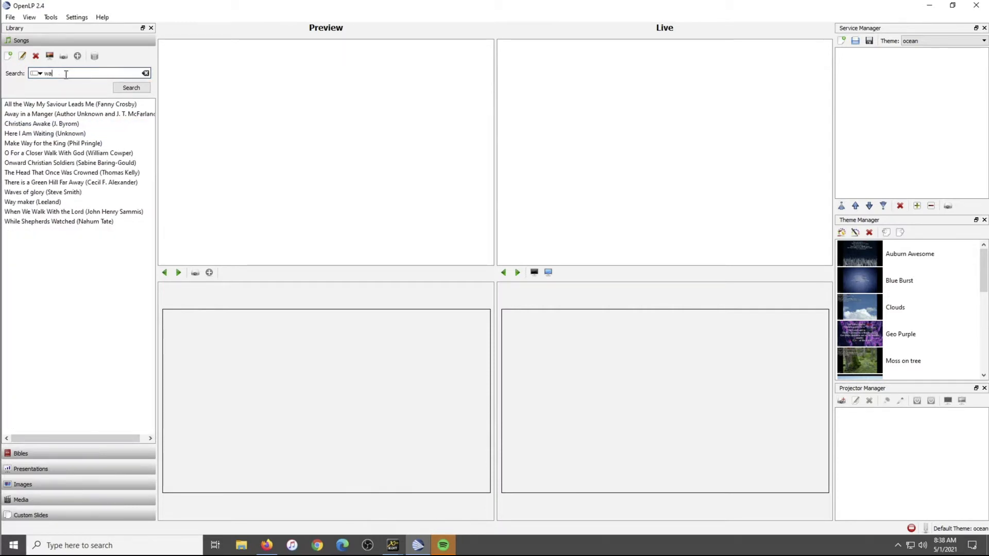
text(y maker)
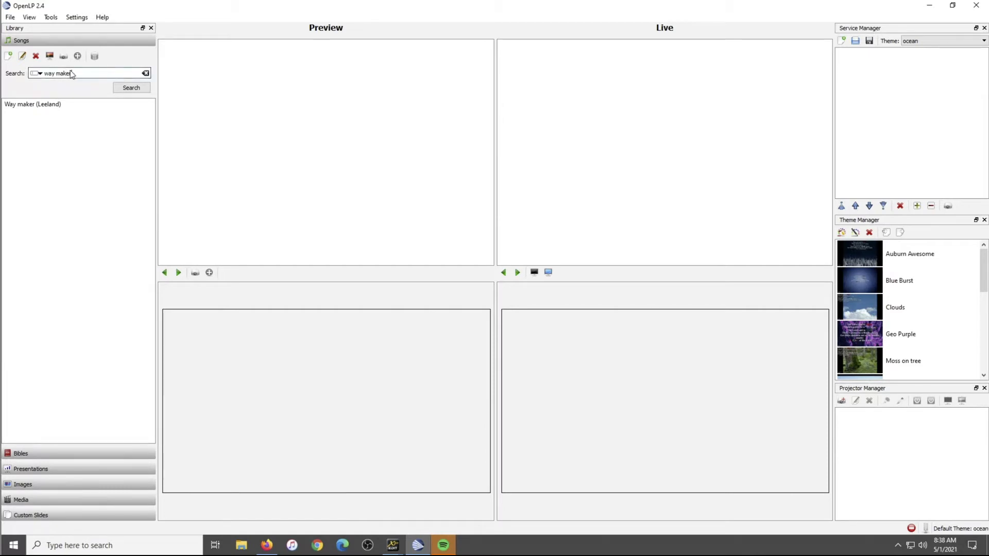
double_click(35, 104)
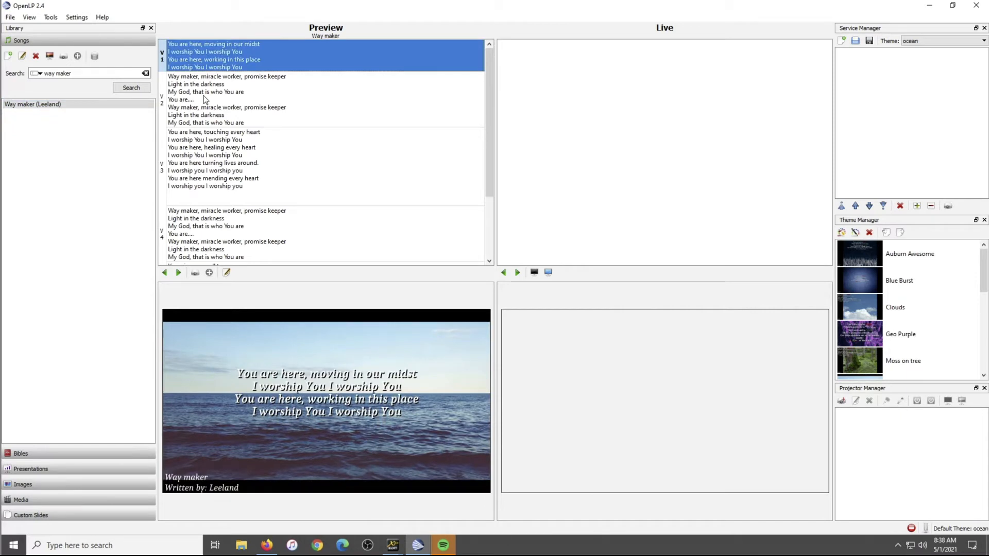
key(Down)
key(Down)
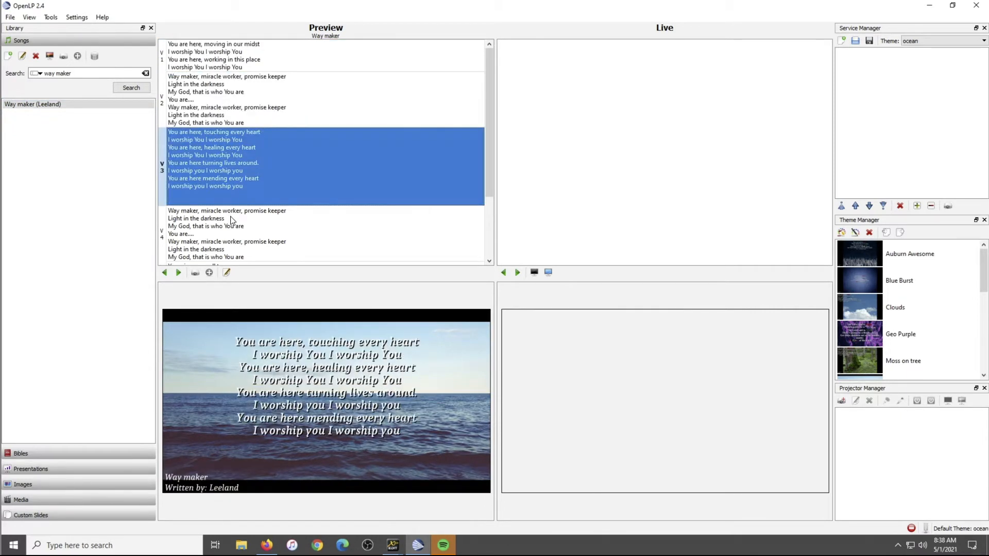
key(Down)
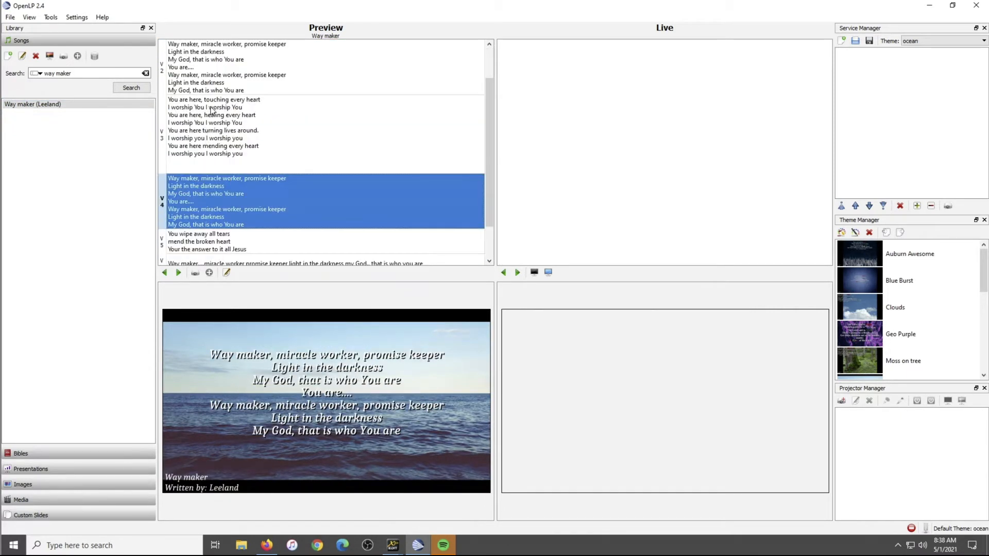
click(231, 101)
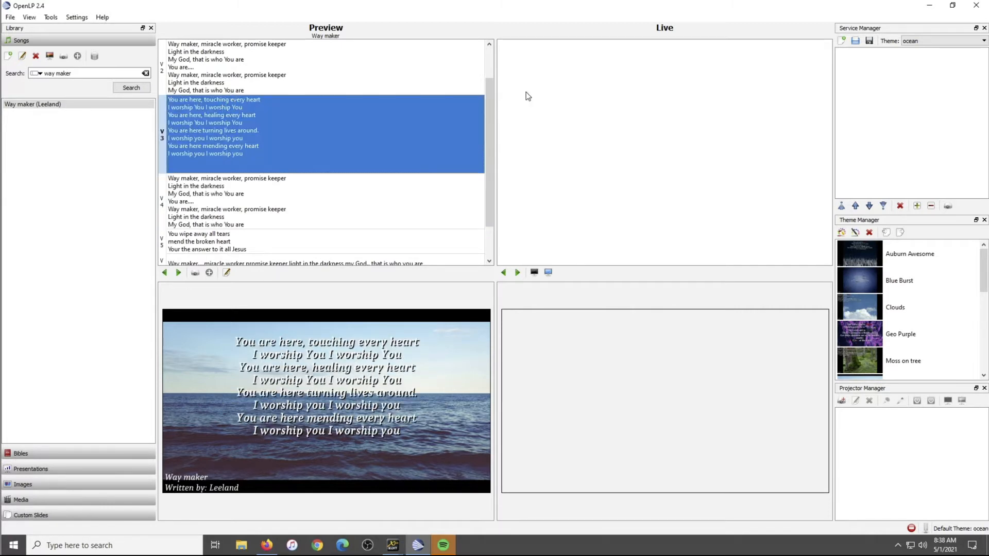
- Add Way maker from the library to the service and send it live
drag(37, 107, 887, 133)
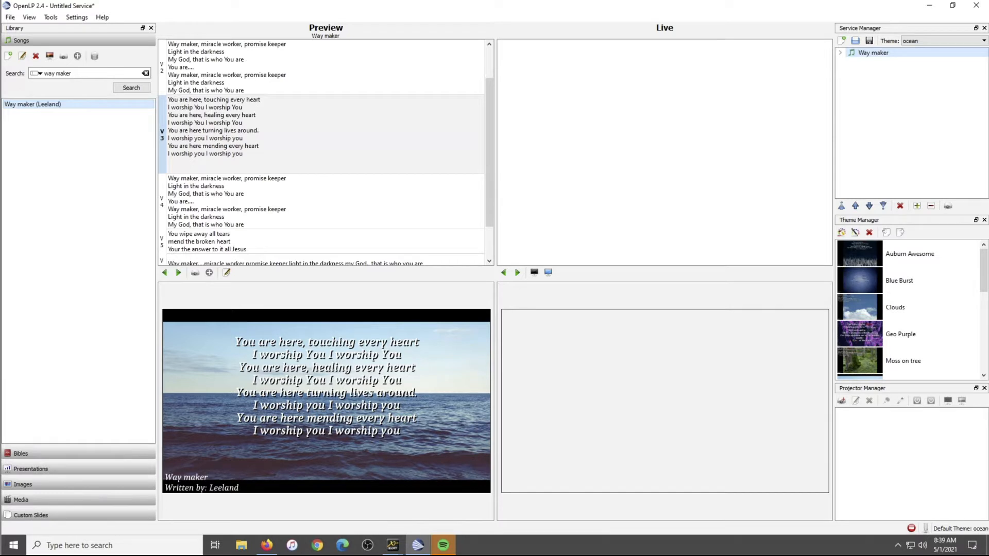
double_click(879, 54)
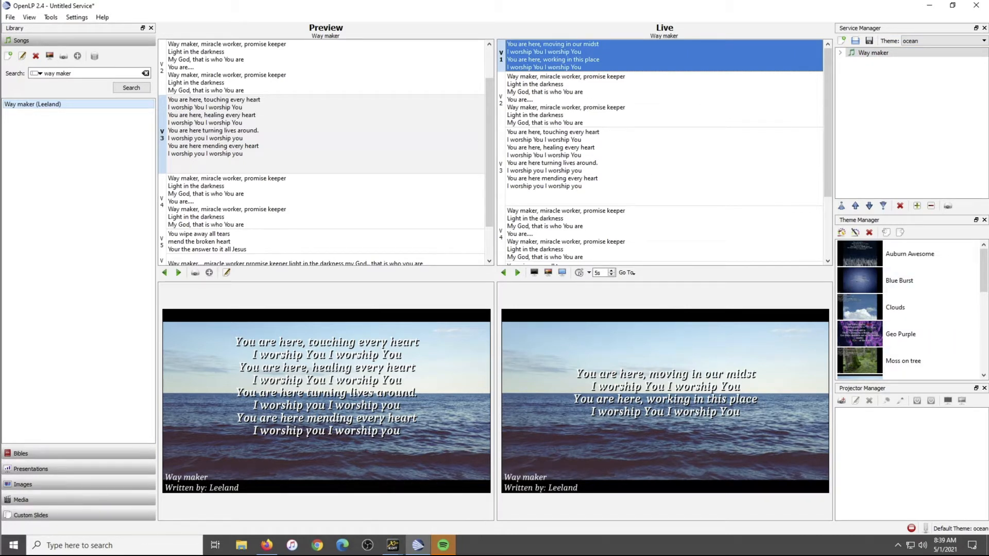
- Switch the remote desktop session to Display 2 to view the projected song
click(983, 278)
scroll(947, 350, down, 5)
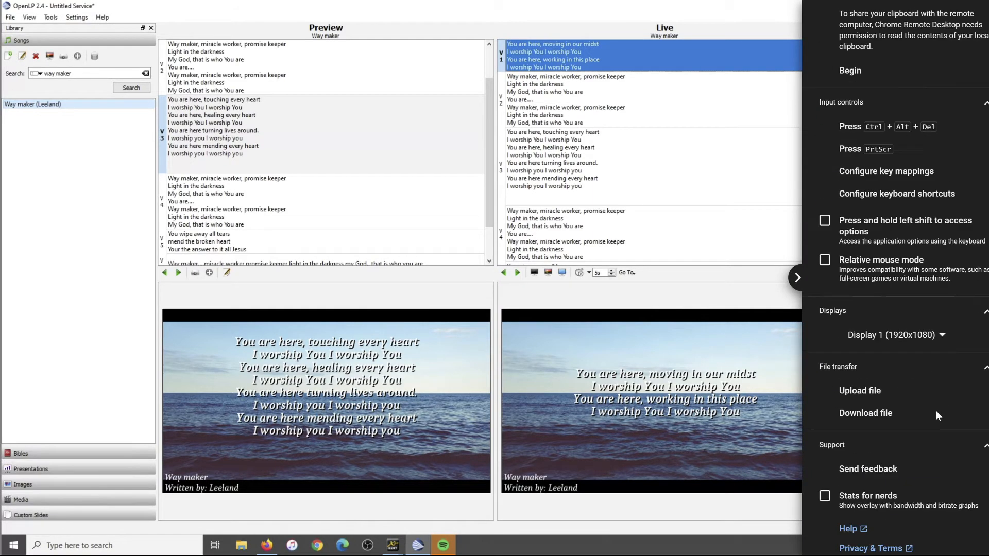
click(899, 329)
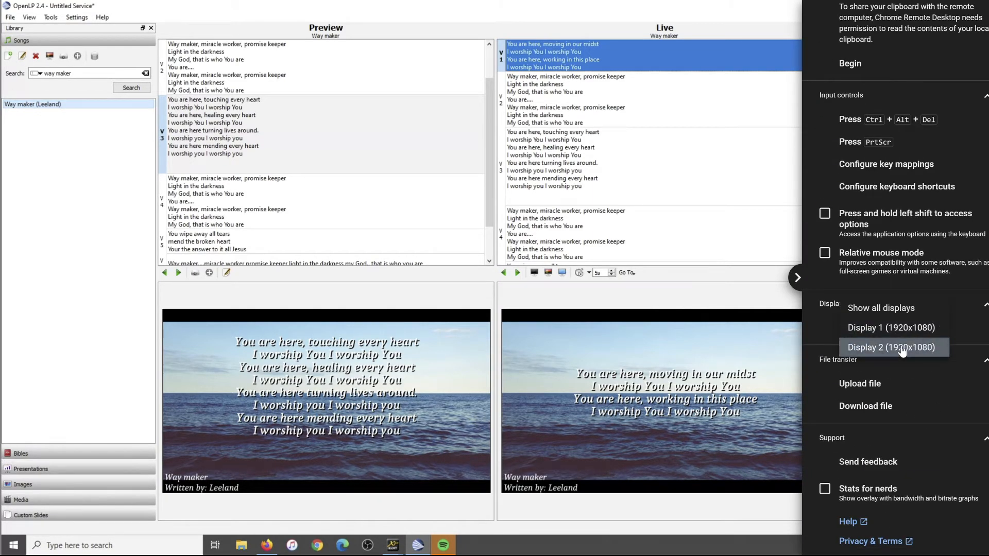
click(901, 346)
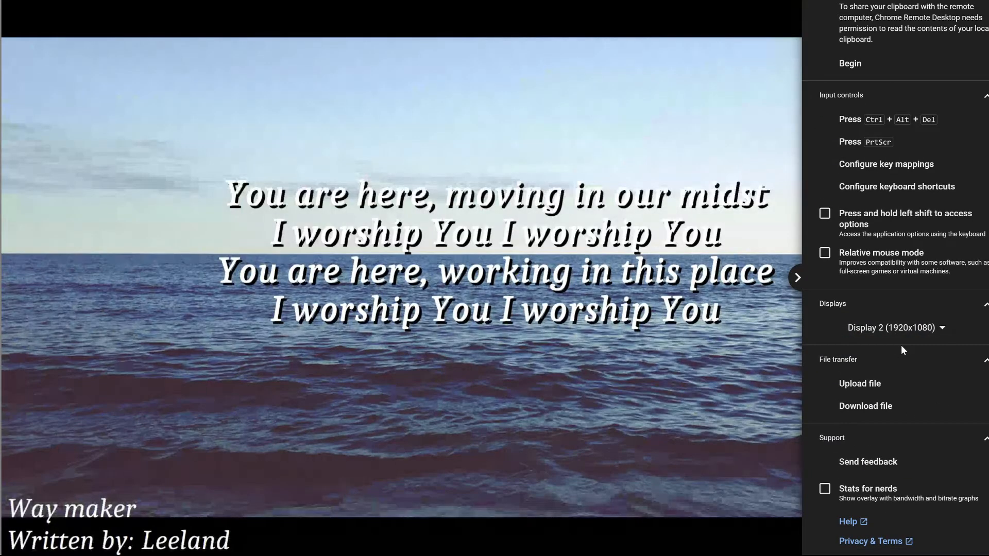
- Switch the remote desktop session back to Display 1 and hide the session options
click(984, 308)
click(985, 328)
click(943, 332)
click(908, 311)
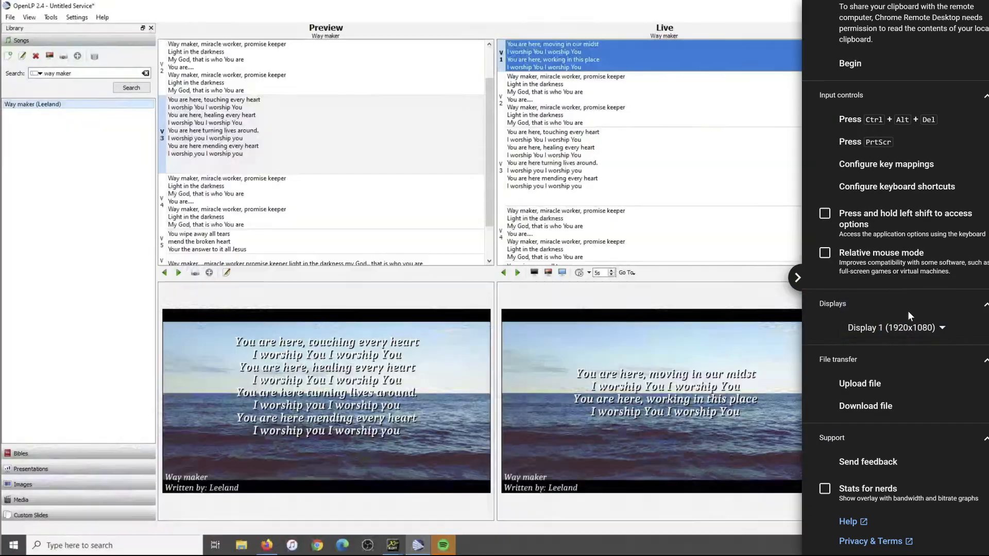
click(797, 281)
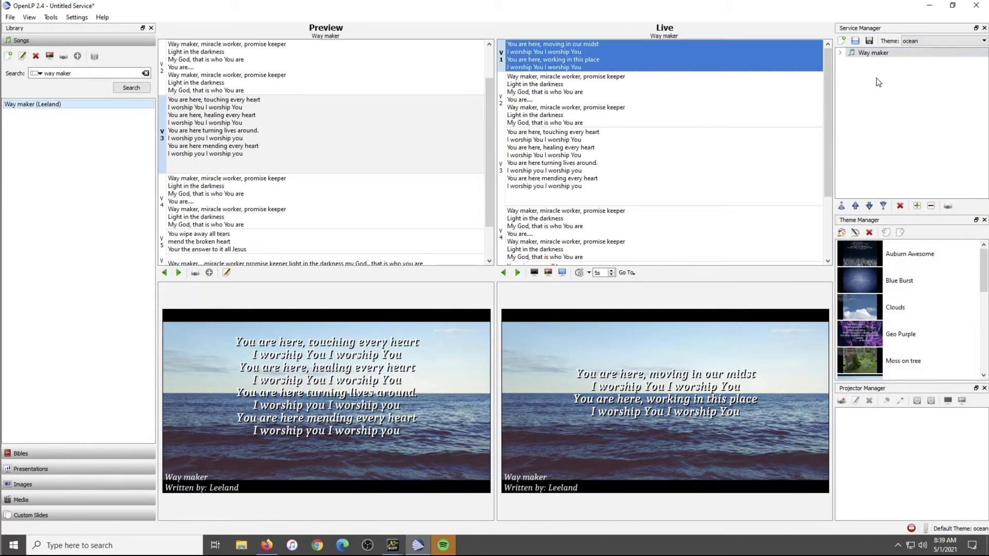
- Replace the song title search with "break"
click(97, 73)
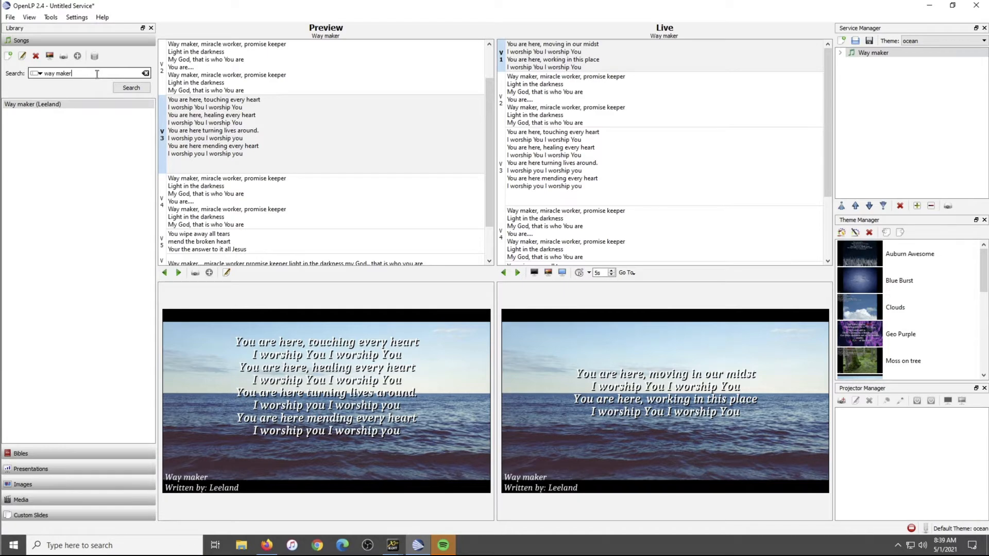
key(BackSpace)
key(BackSpace)
key(BackSpace)
key(BackSpace)
key(BackSpace)
key(BackSpace)
key(BackSpace)
key(BackSpace)
key(BackSpace)
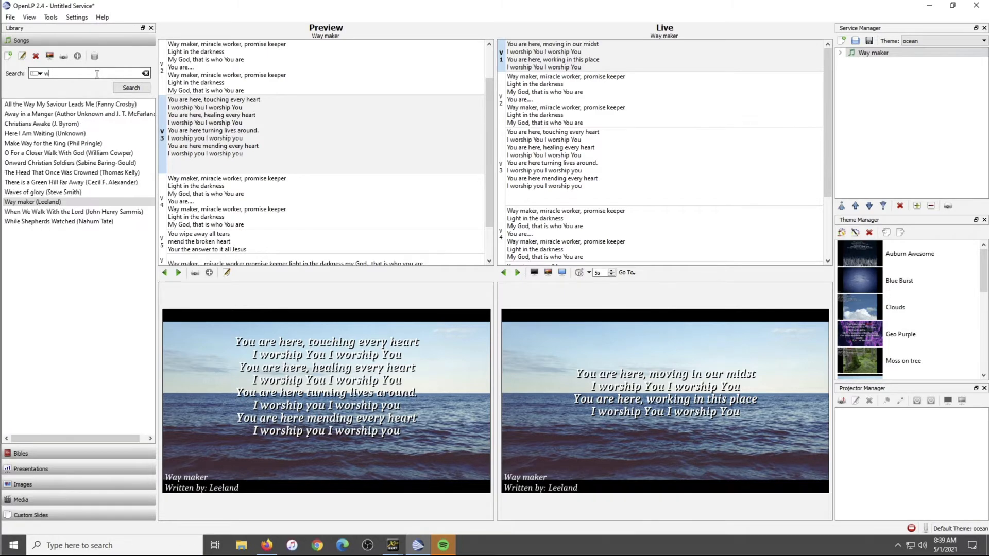
text(break)
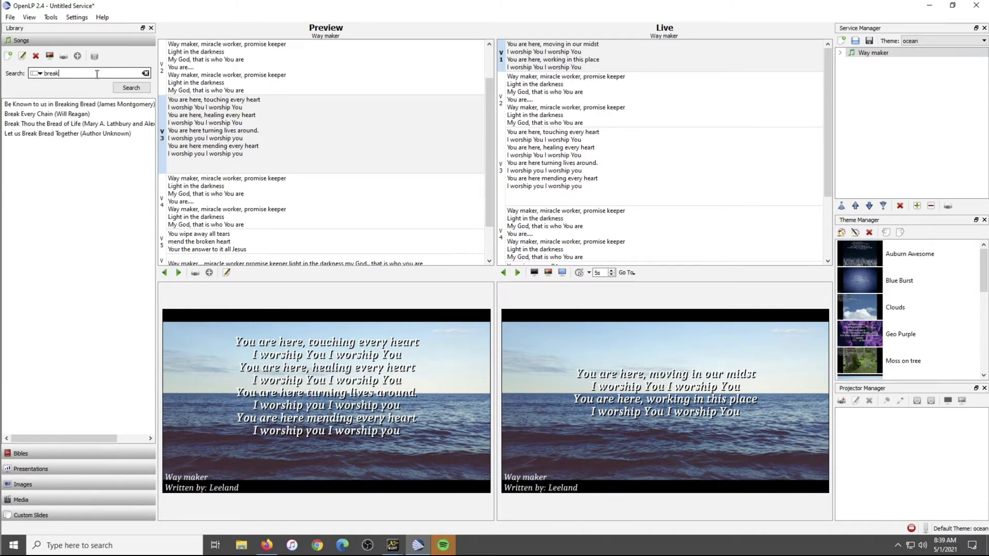
- Add Break Every Chain to the service below Way maker and send it live
drag(69, 116, 867, 129)
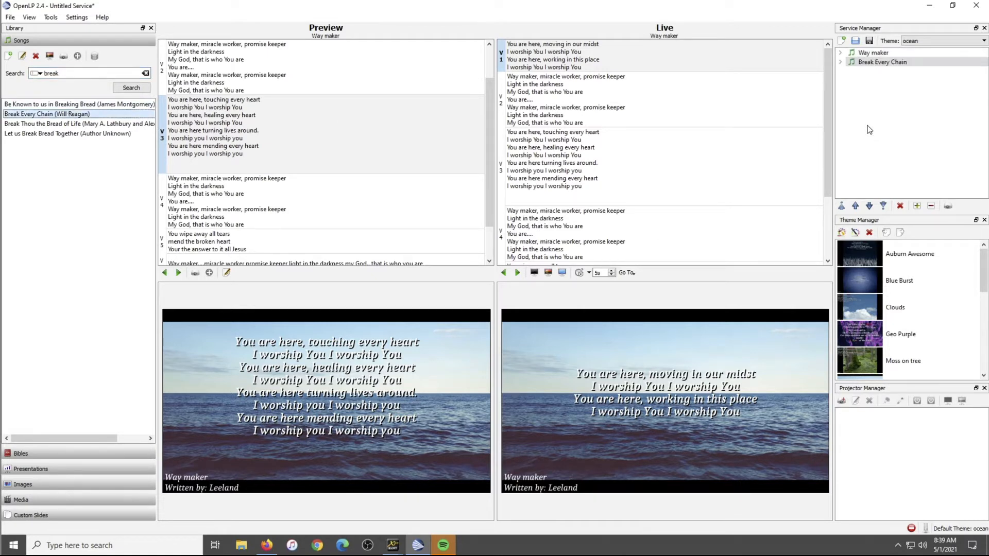
mouse_move(867, 61)
mouse_down()
mouse_move(776, 109)
mouse_move(863, 66)
mouse_up()
double_click(863, 64)
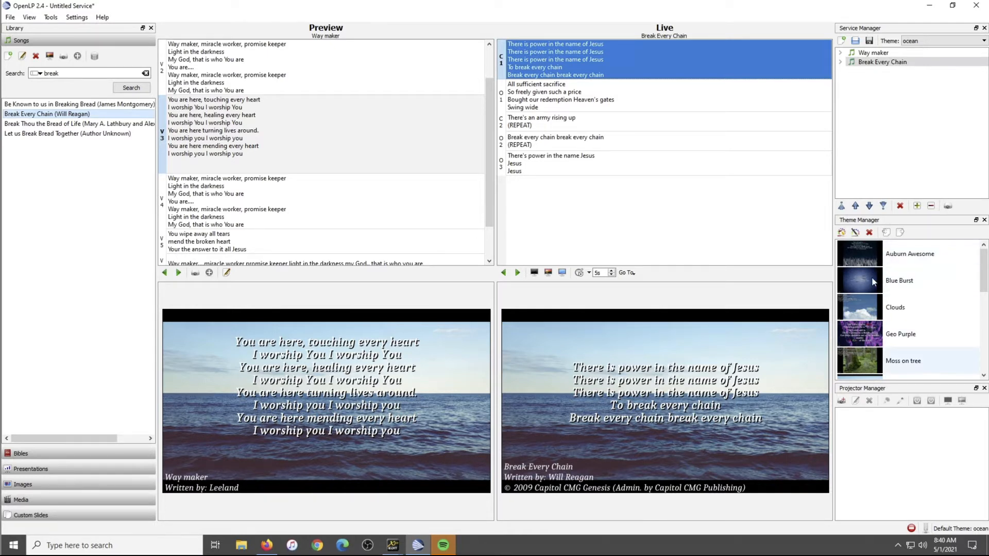
- Make Auburn Awesome the default theme and select Way maker in the service
double_click(873, 260)
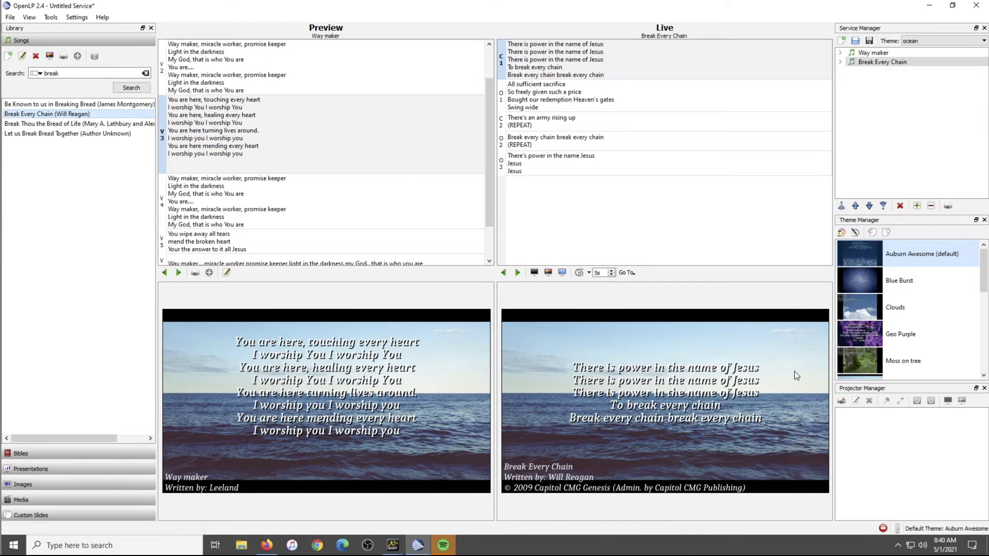
click(870, 62)
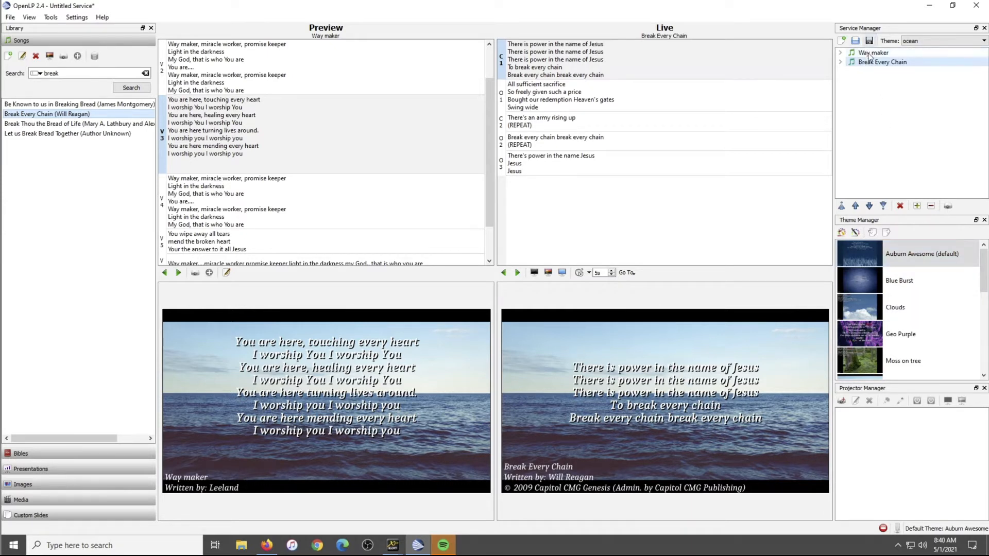
click(870, 54)
- Replace the song title search with "good" to look for Good Good Father in the library
click(99, 73)
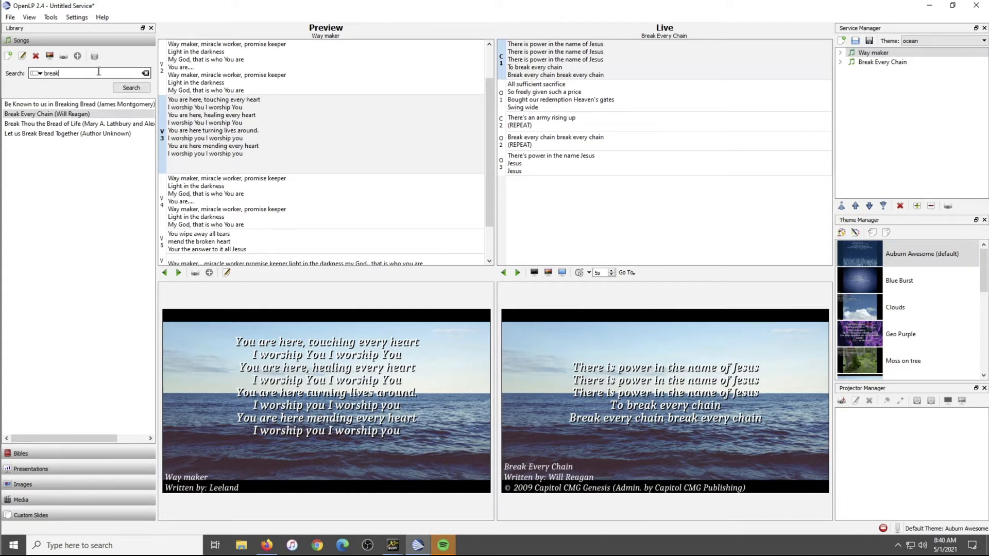
key(BackSpace)
key(BackSpace)
key(BackSpace)
key(BackSpace)
key(BackSpace)
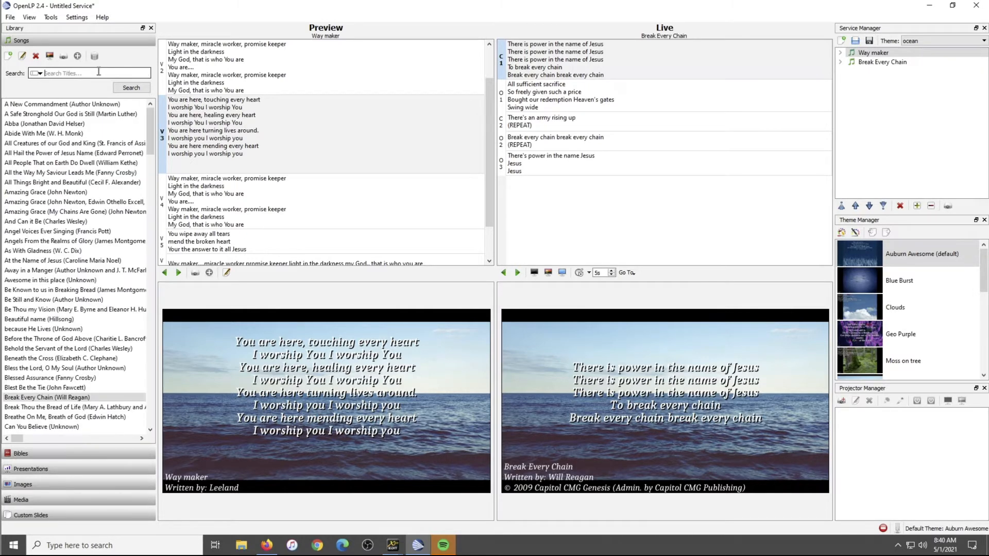
text(good g)
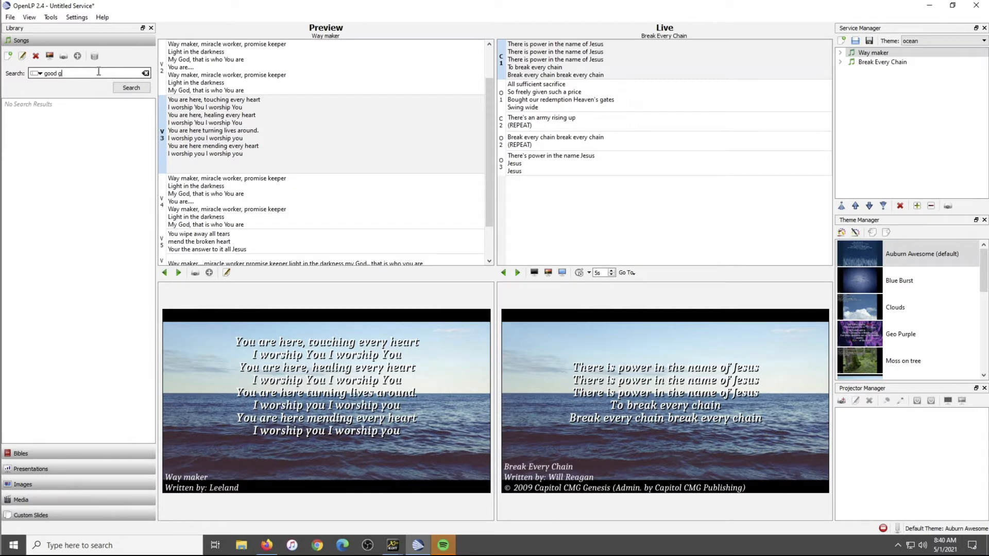
key(BackSpace)
key(BackSpace)
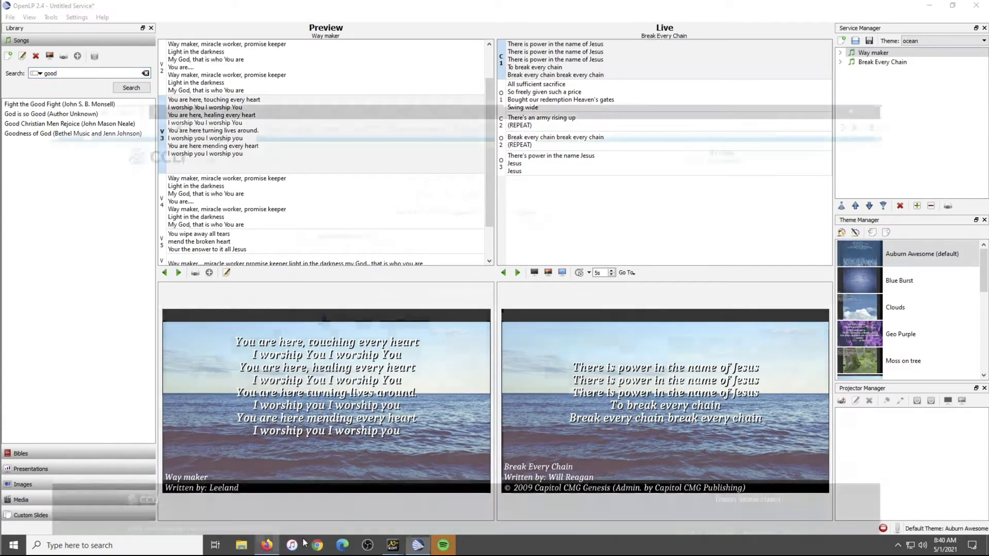
- Switch to Firefox, choose the United With Christ Church - Auburn organization and search SongSelect for "good good father"
click(266, 545)
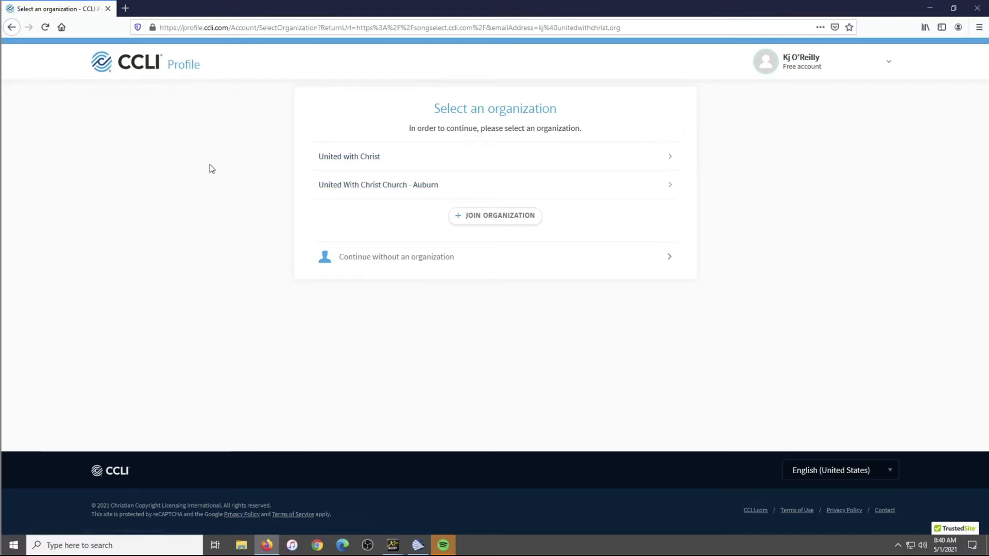
click(379, 190)
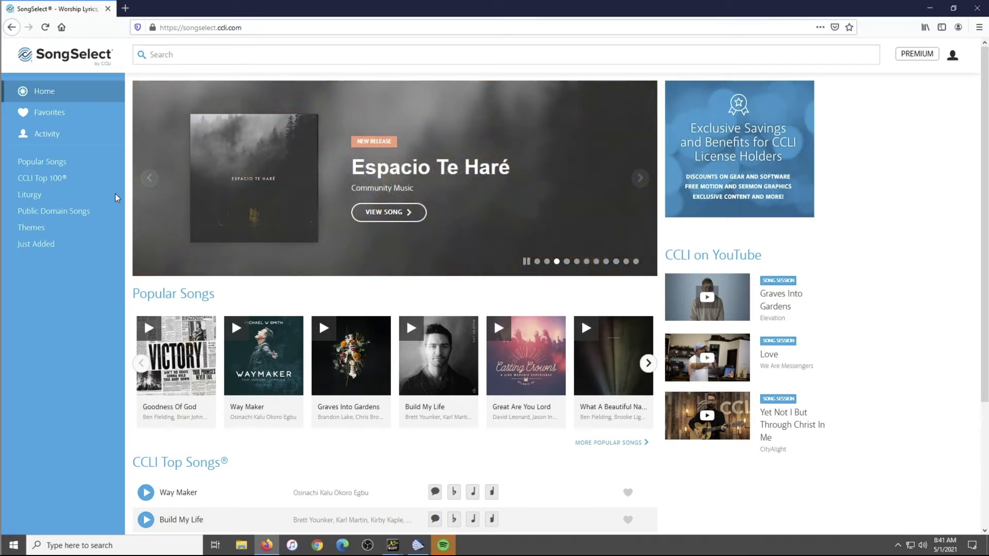
click(258, 54)
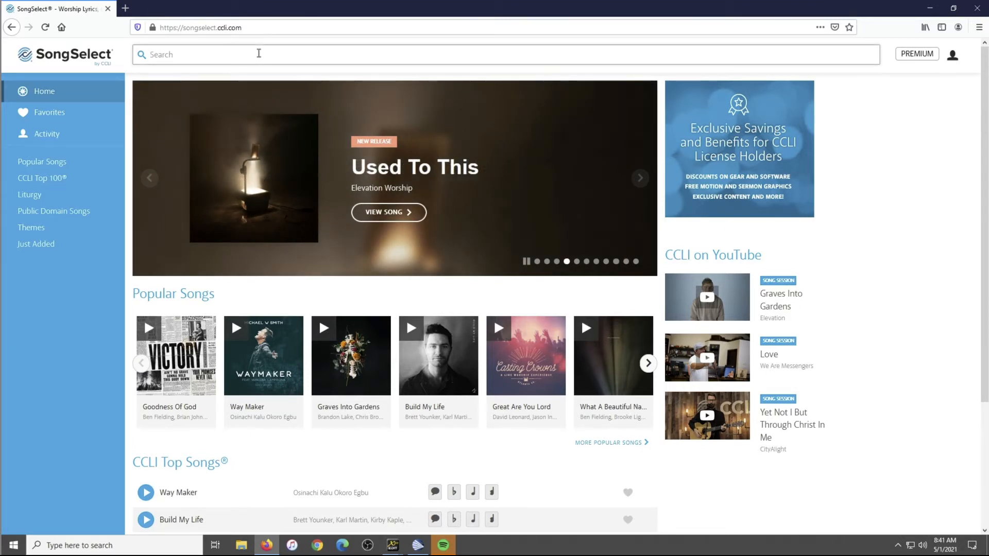
text(good good father)
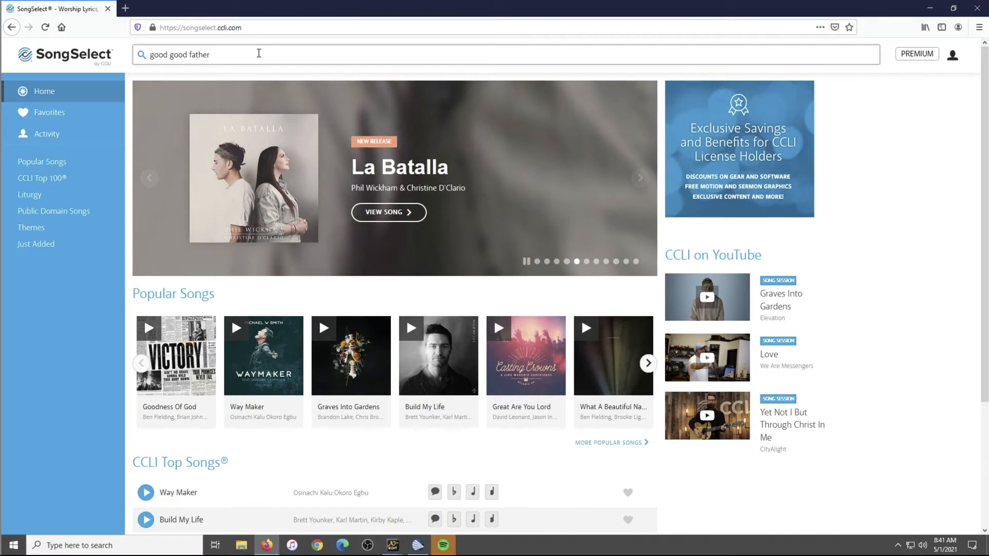
key(Return)
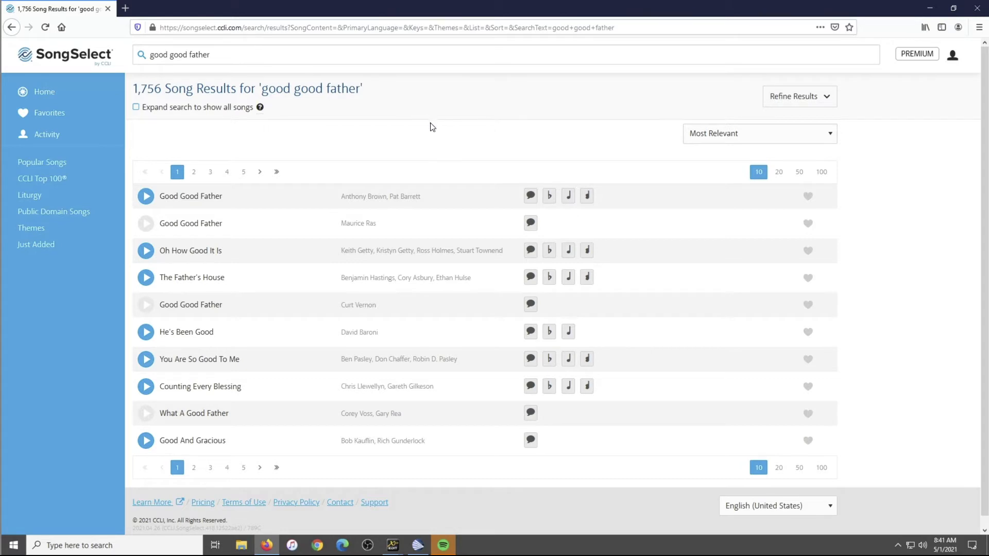
- Open the first Good Good Father result and read through its lyrics
click(208, 200)
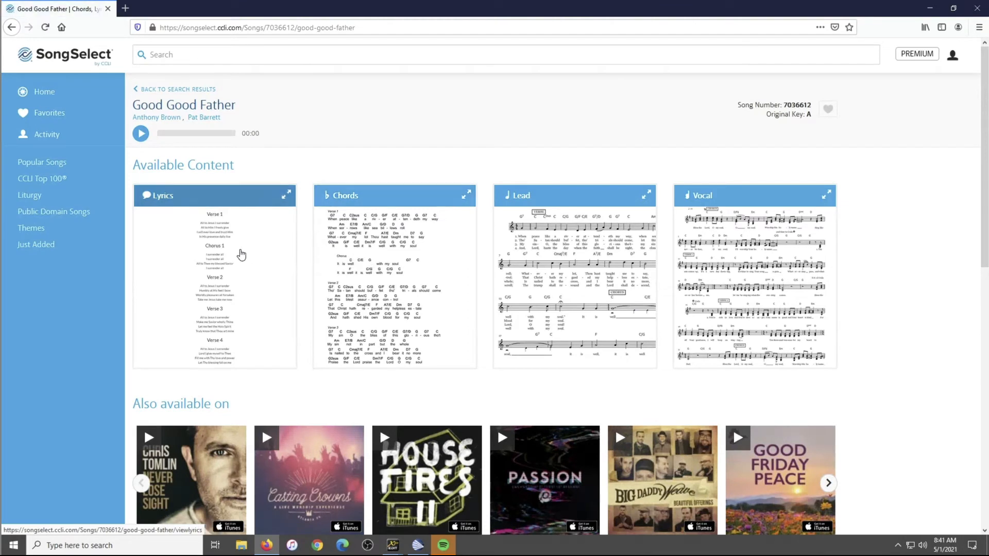
click(250, 247)
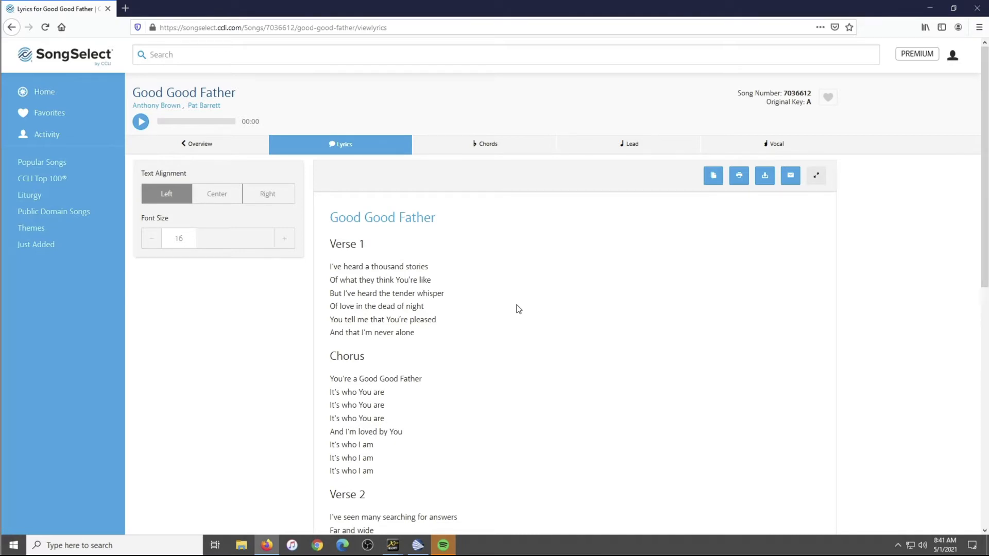
scroll(519, 309, down, 2)
scroll(519, 310, up, 2)
scroll(519, 311, down, 5)
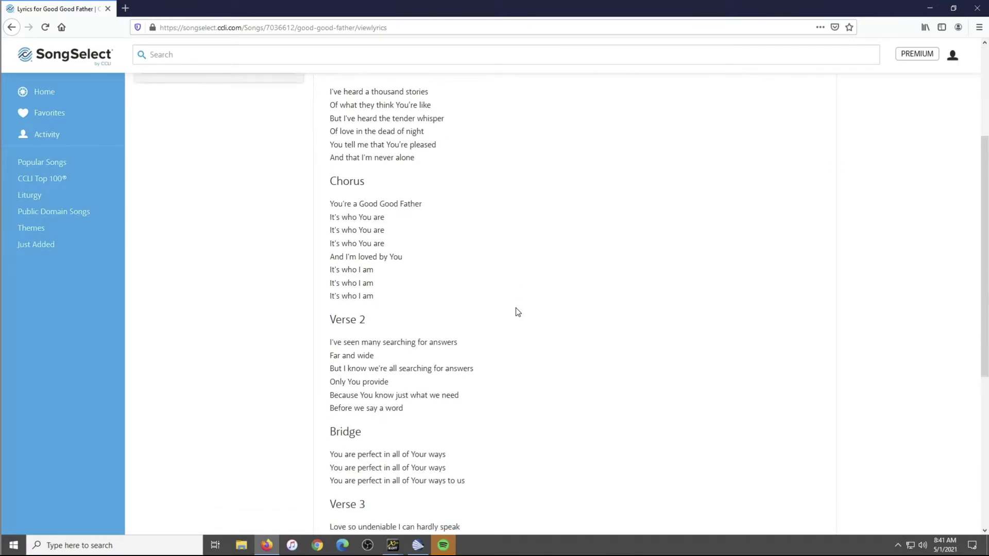
- Download the Good Good Father lyrics from SongSelect and save them as the text file Good Good Father.txt
scroll(518, 311, up, 5)
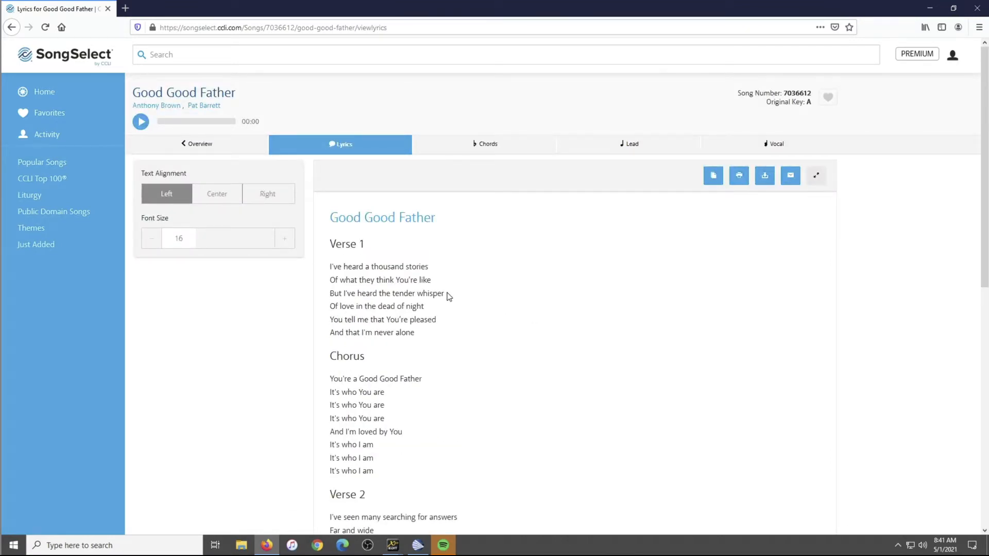
click(768, 180)
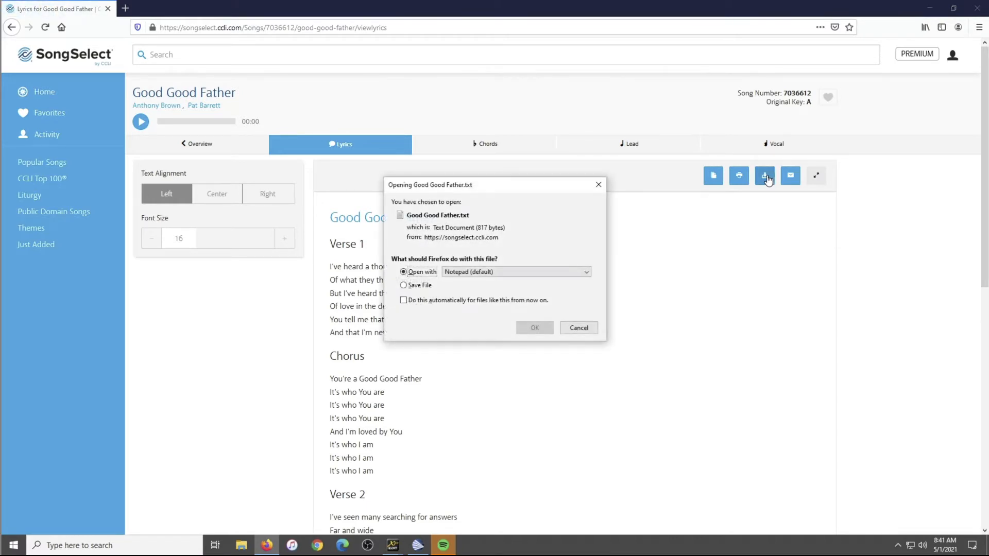
click(418, 286)
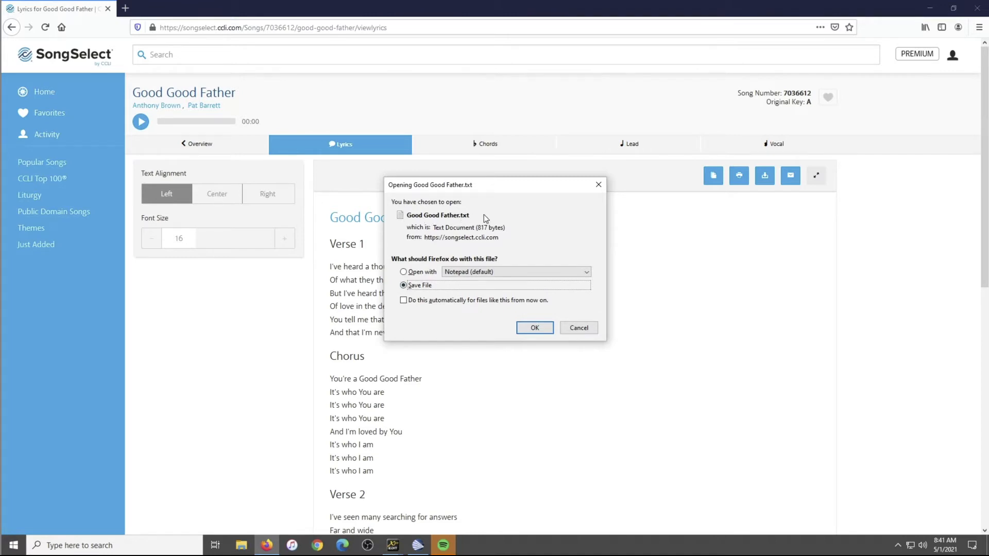
click(535, 328)
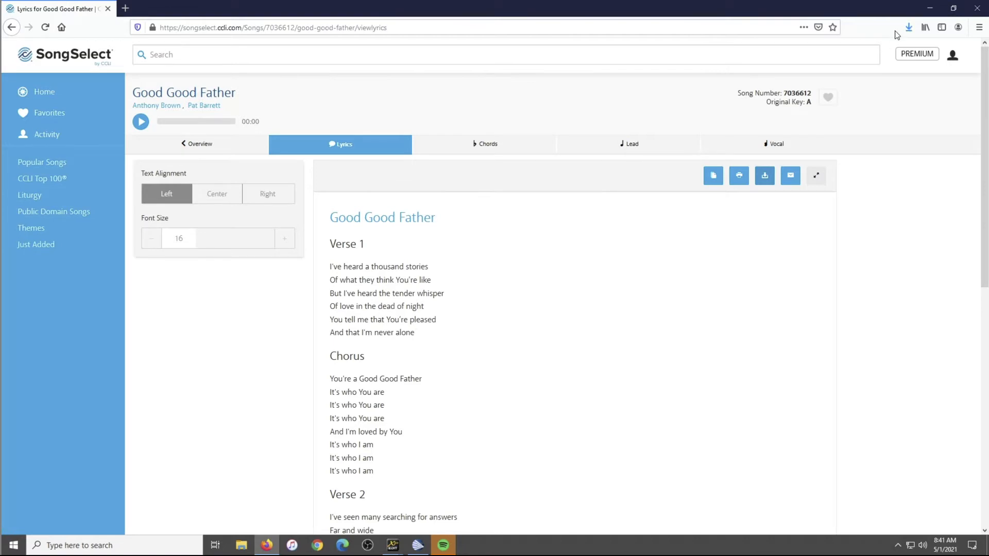
- Leave Firefox for File Explorer, locate the saved Good Good Father text file in Downloads, and return to OpenLP
click(936, 7)
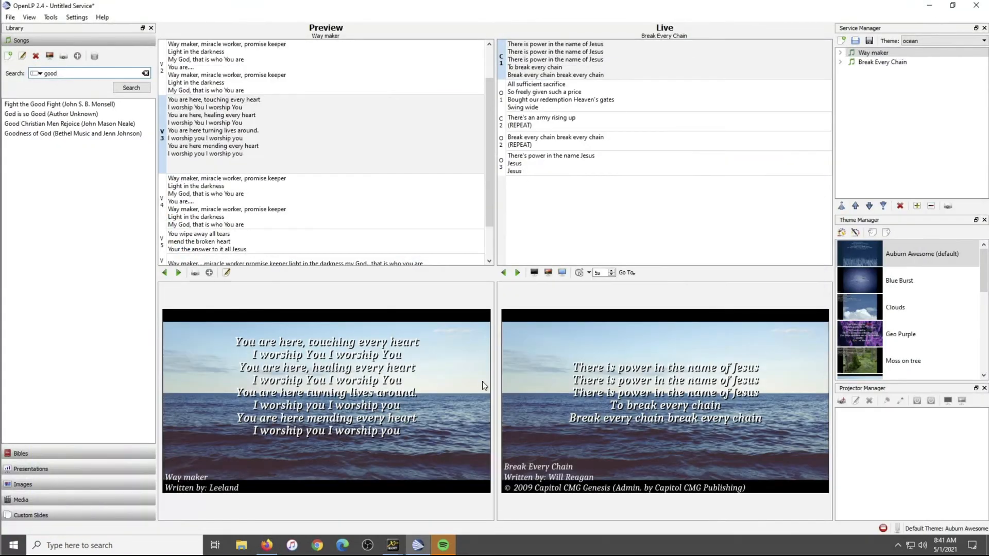
click(241, 545)
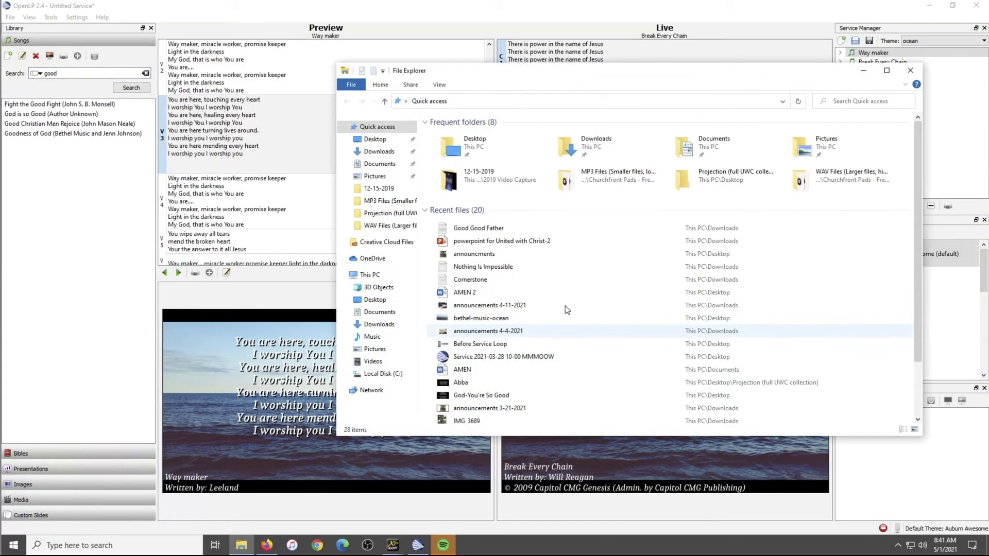
click(380, 153)
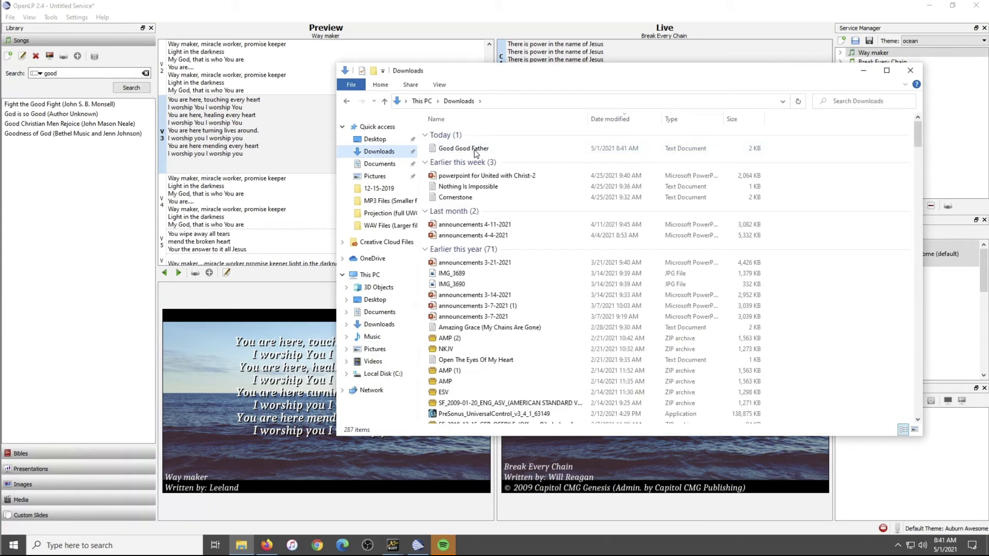
click(475, 149)
click(863, 70)
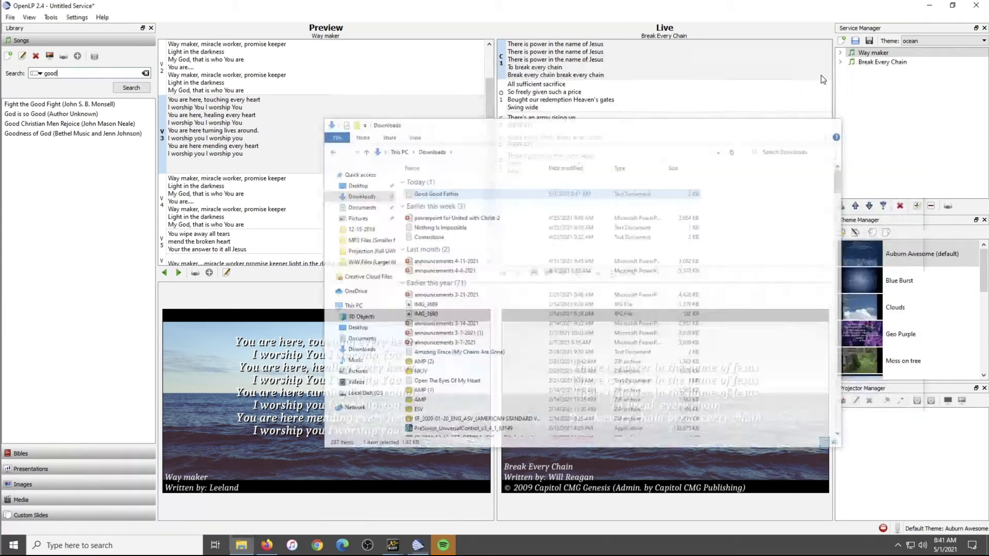
- Start the Song Import Wizard and set the import format to CCLI/SongSelect
click(50, 18)
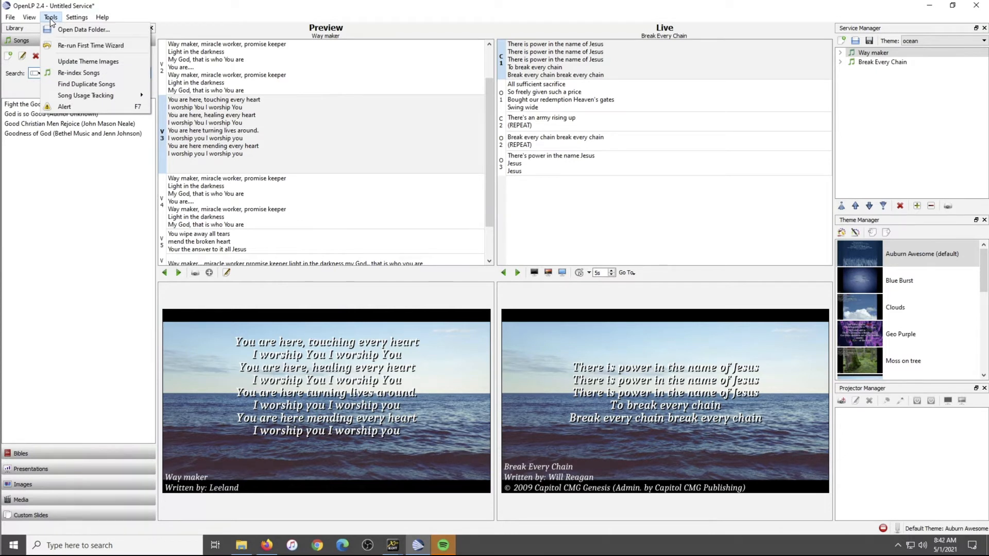
mouse_move(10, 17)
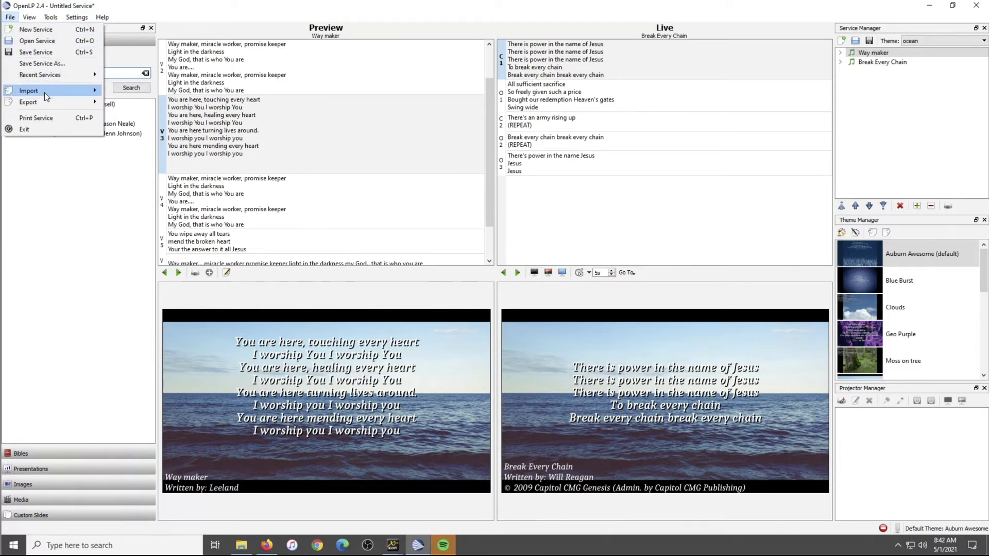
mouse_move(46, 96)
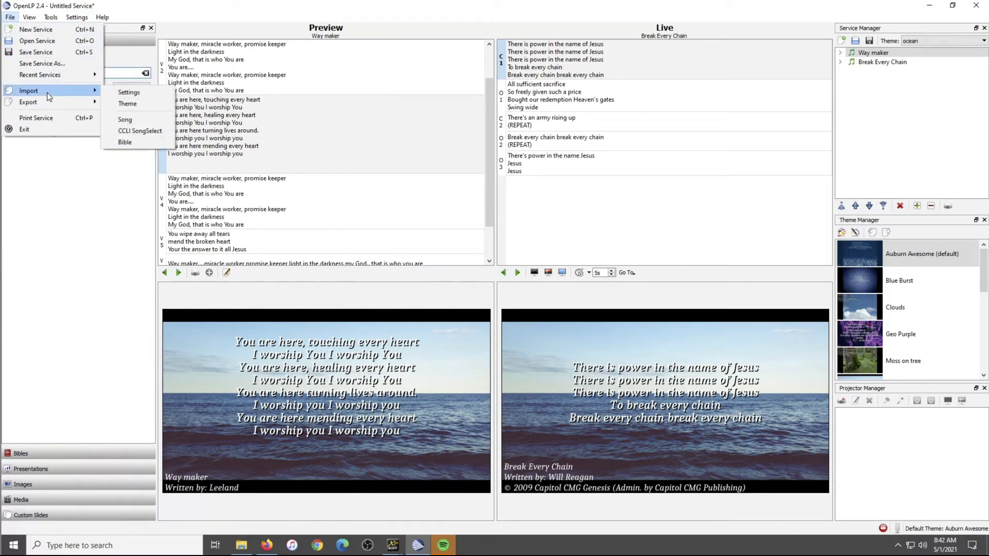
click(134, 119)
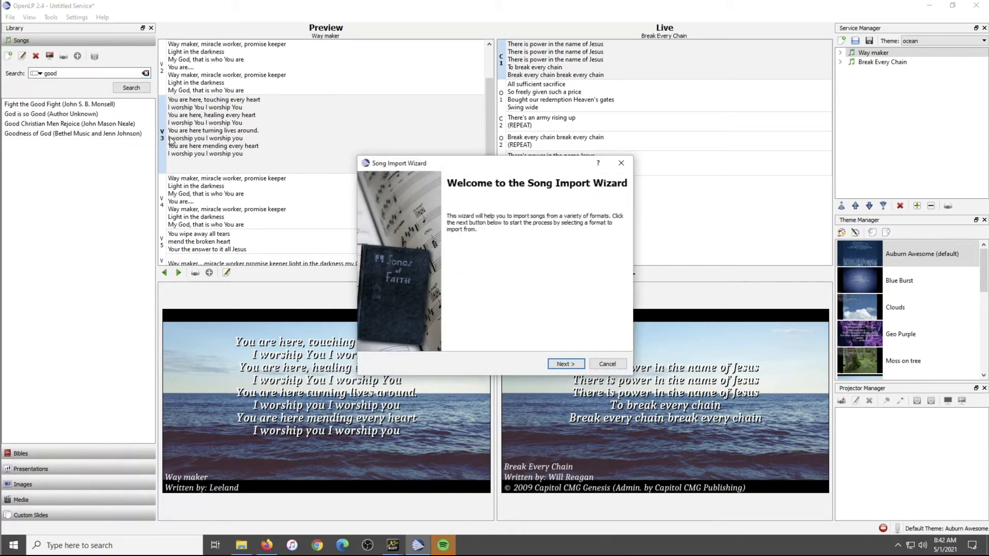
click(563, 364)
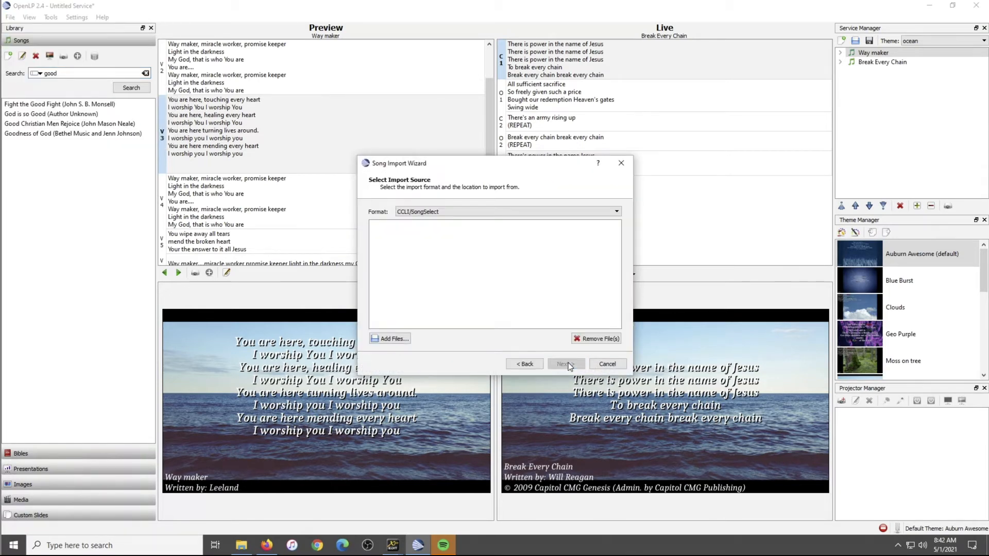
click(462, 213)
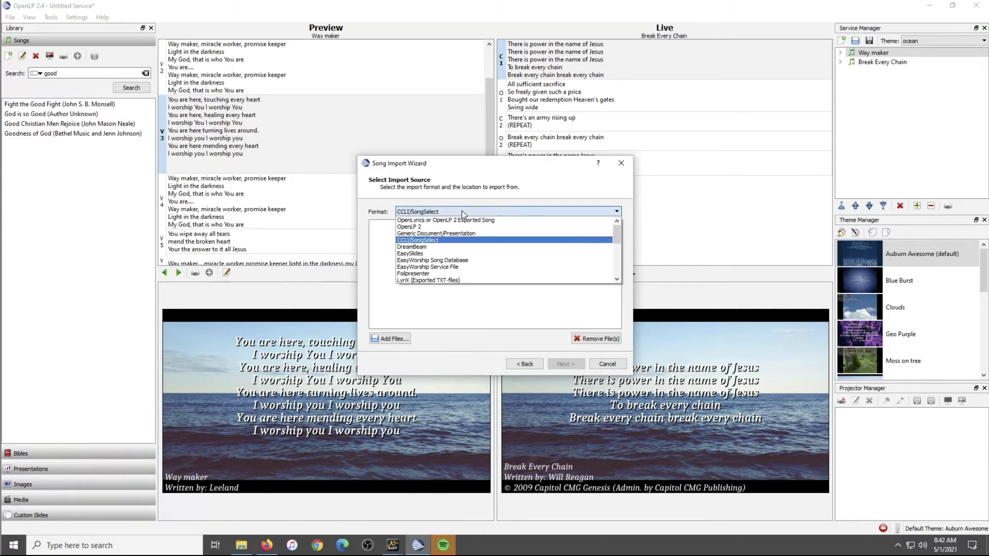
click(434, 241)
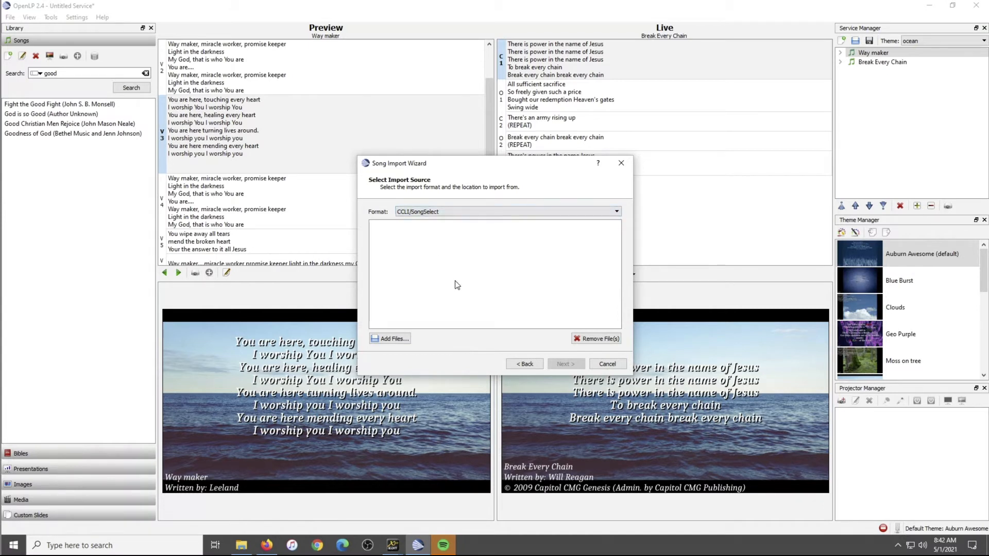
- Add Good Good Father from the Downloads folder as the import file and complete the song import
click(401, 340)
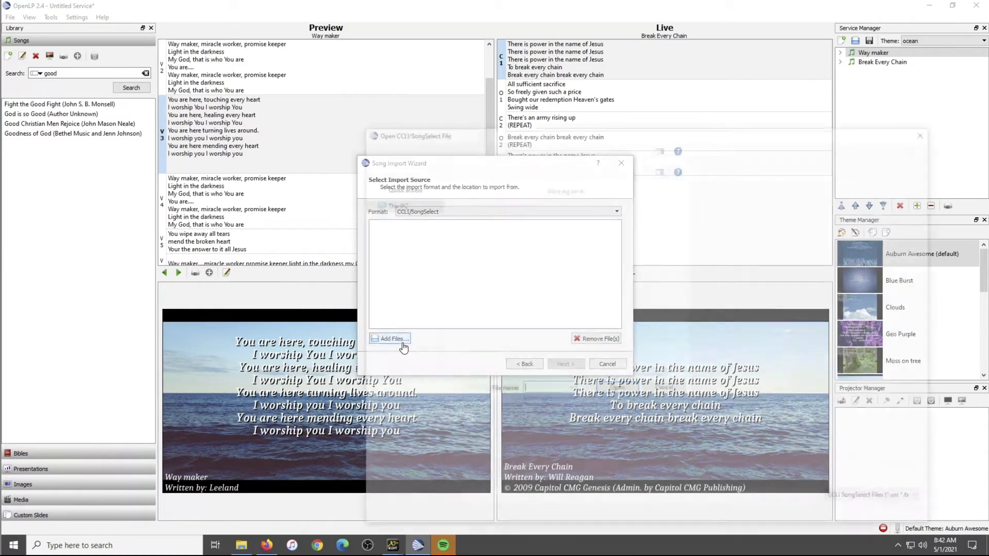
click(404, 220)
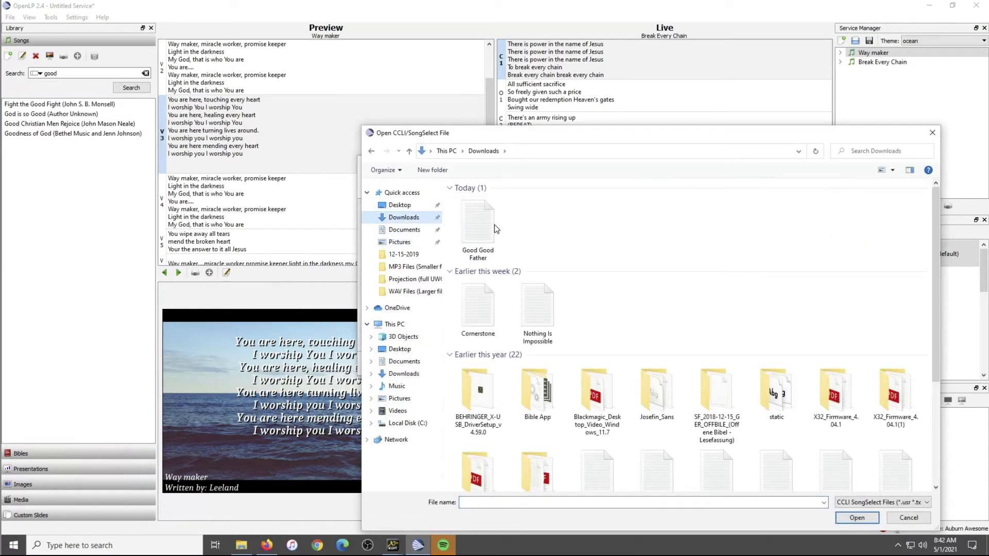
click(480, 227)
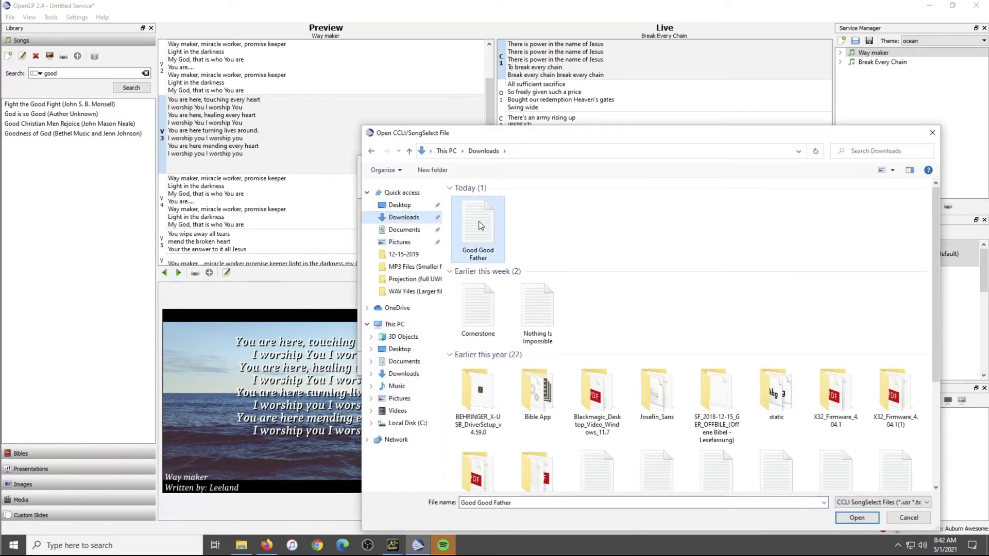
click(863, 517)
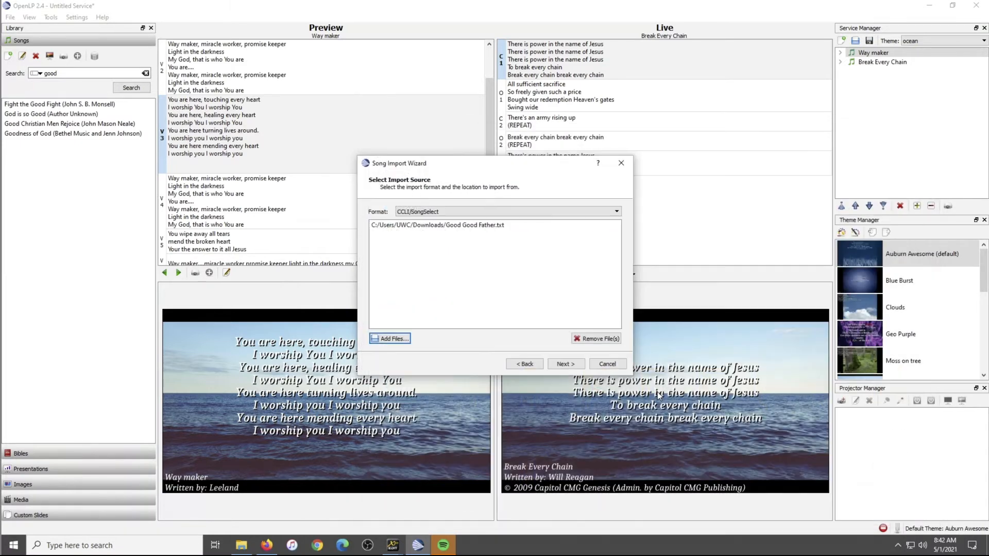
click(564, 364)
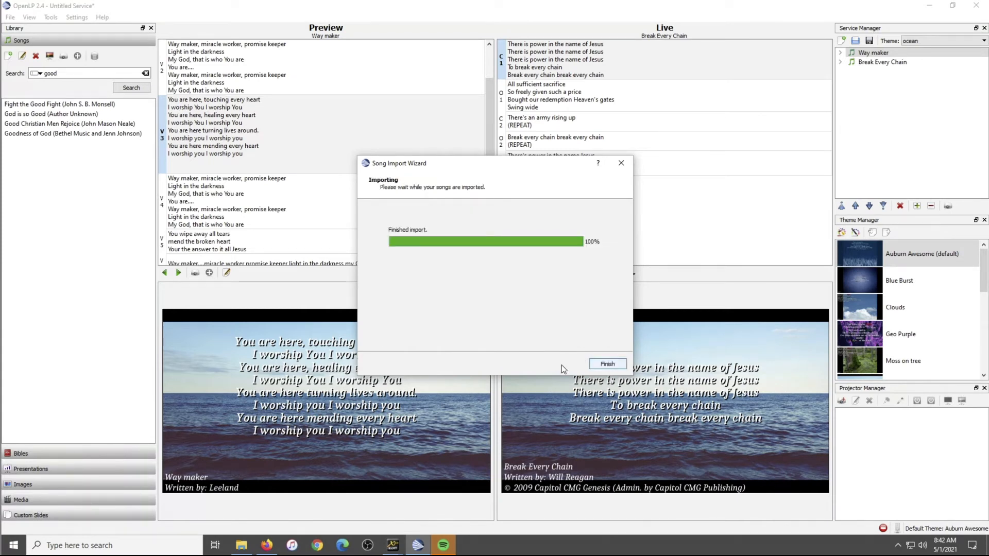
click(608, 364)
- Add the imported Good Good Father song to the service after Break Every Chain
click(37, 135)
drag(39, 136, 891, 140)
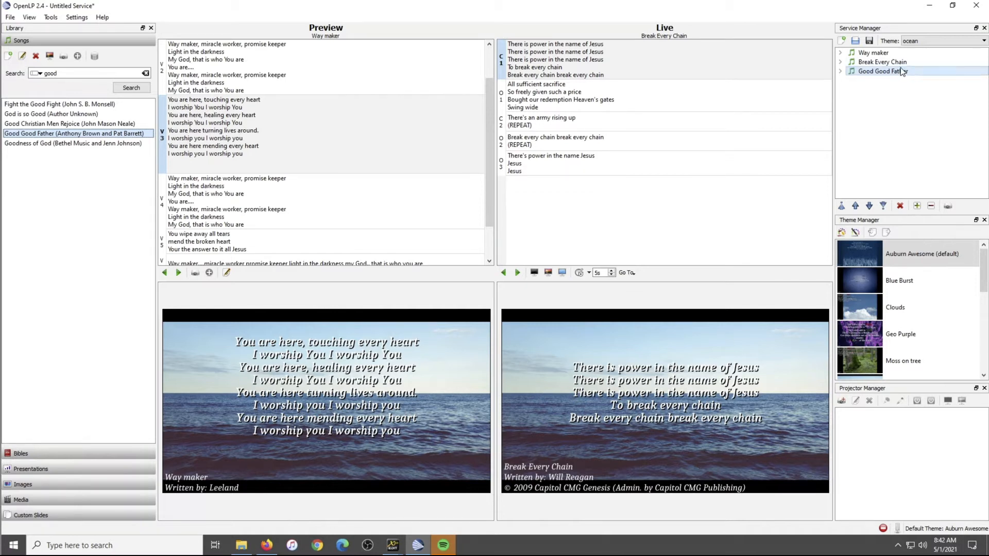
mouse_move(868, 70)
mouse_down()
mouse_move(872, 63)
mouse_move(877, 80)
mouse_up()
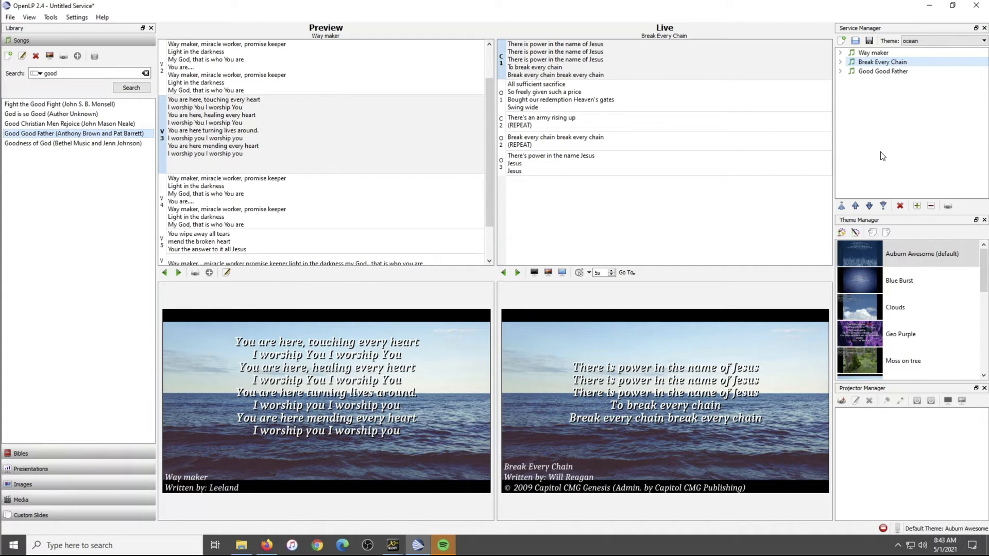
- Send Good Good Father to the live output and step through its slides to verse 3
click(883, 72)
double_click(881, 72)
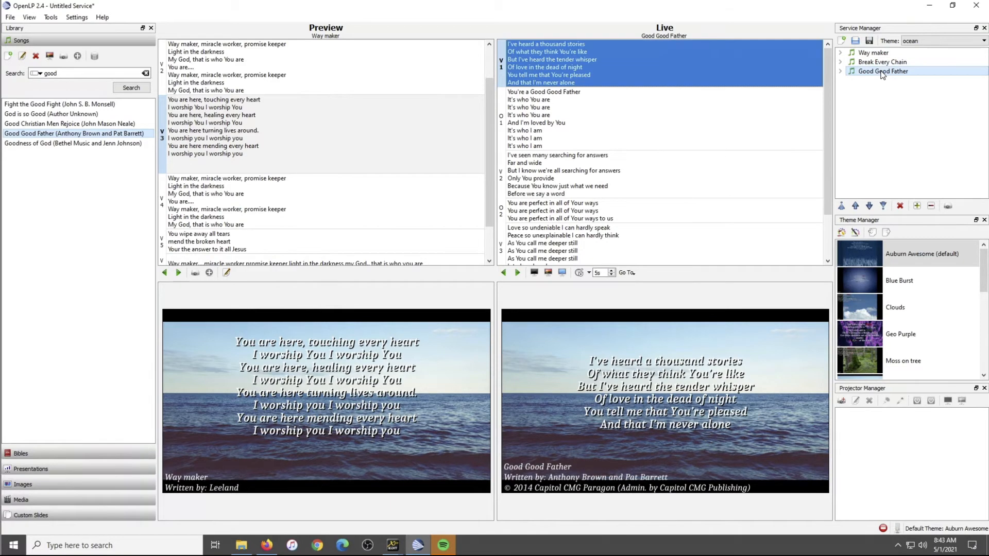
click(551, 109)
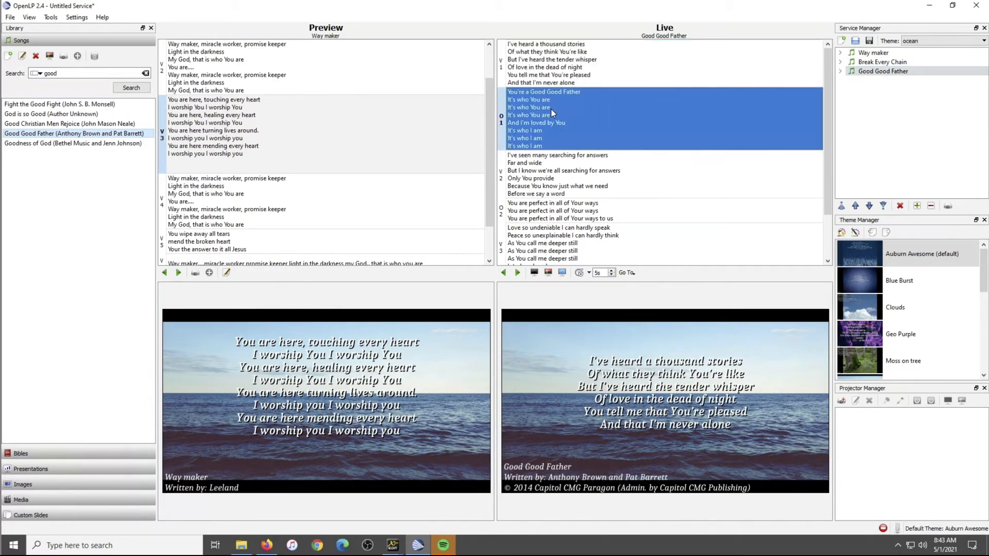
click(557, 178)
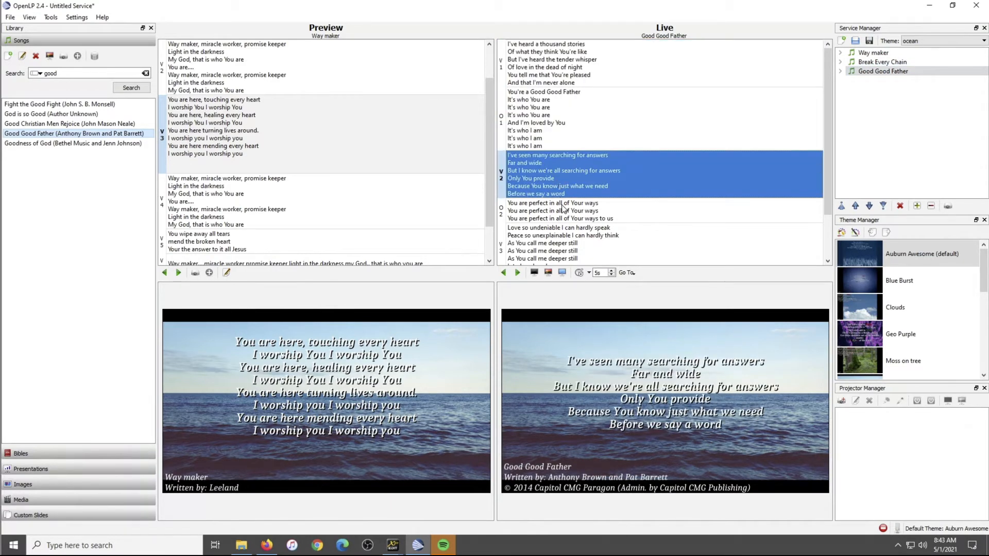
click(563, 208)
click(570, 237)
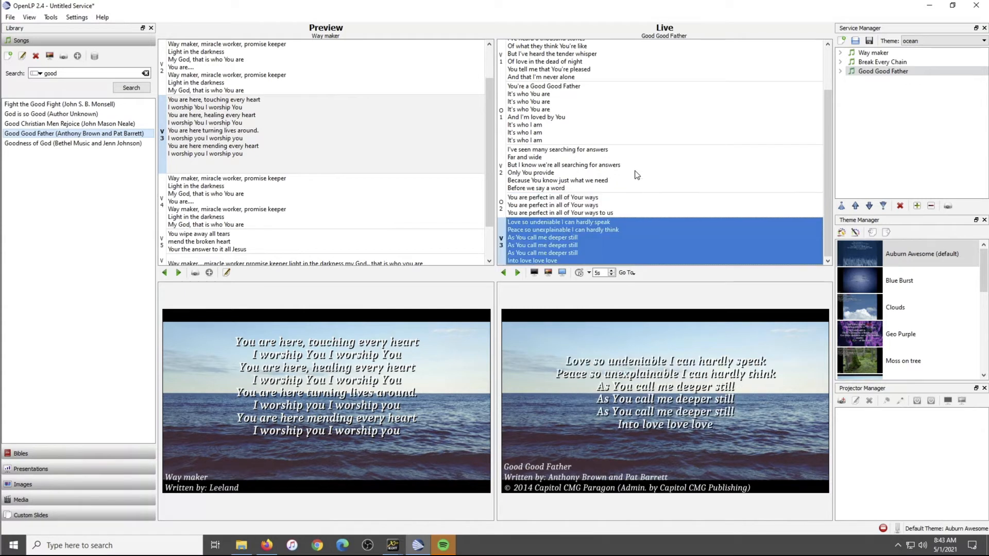
scroll(635, 171, up, 1)
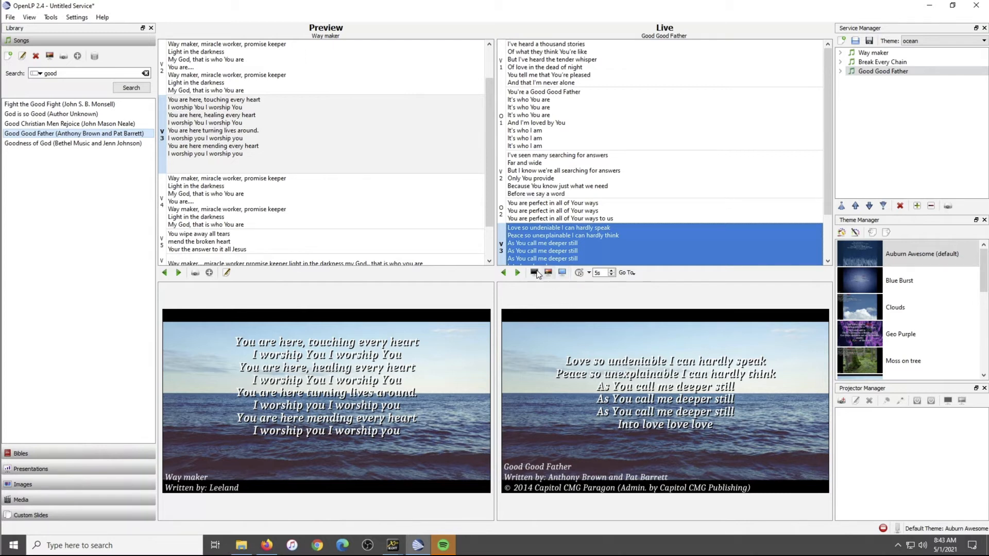
- Blank the live output to black and restore it, two times over
click(533, 276)
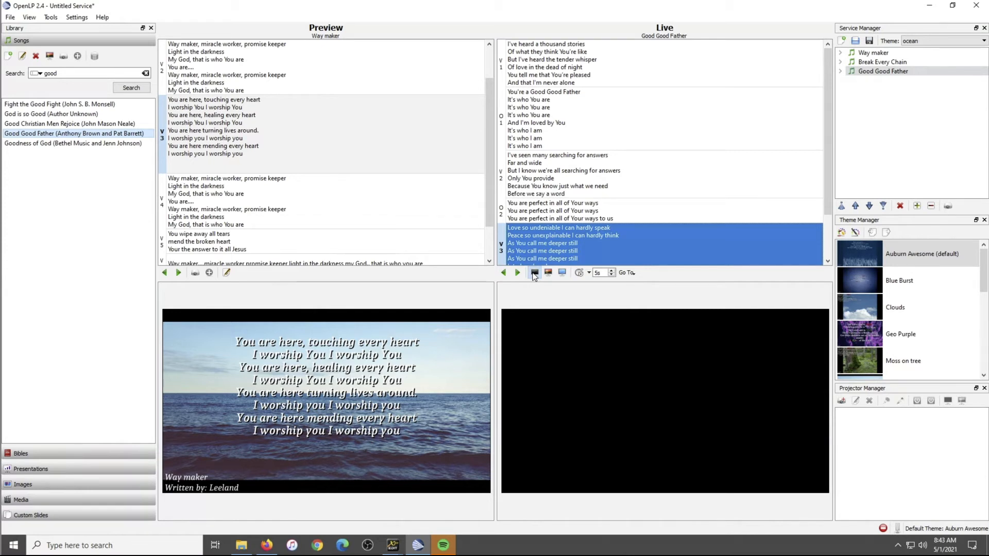
click(533, 275)
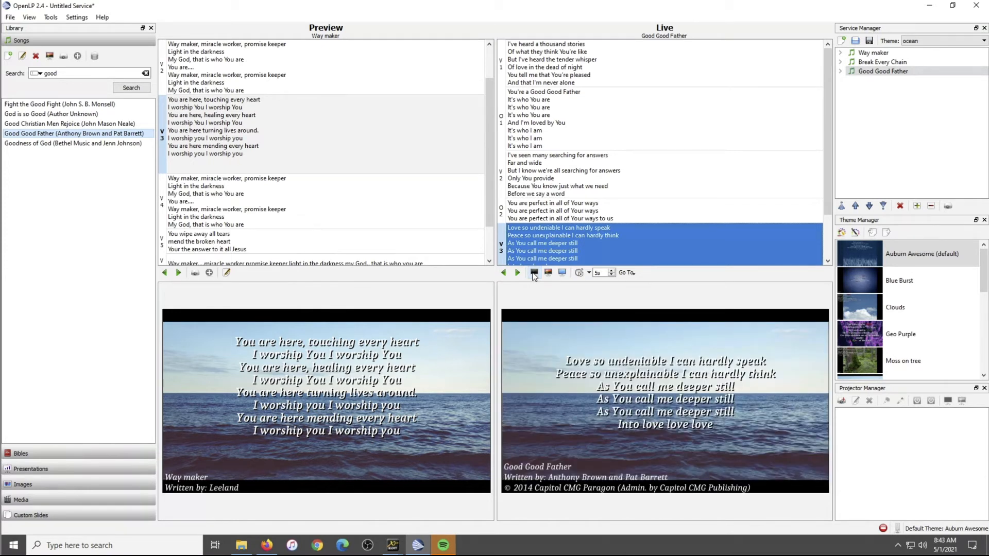
click(534, 275)
click(533, 276)
- Blank the live output to the theme background and bring the lyrics back, two times over
click(549, 274)
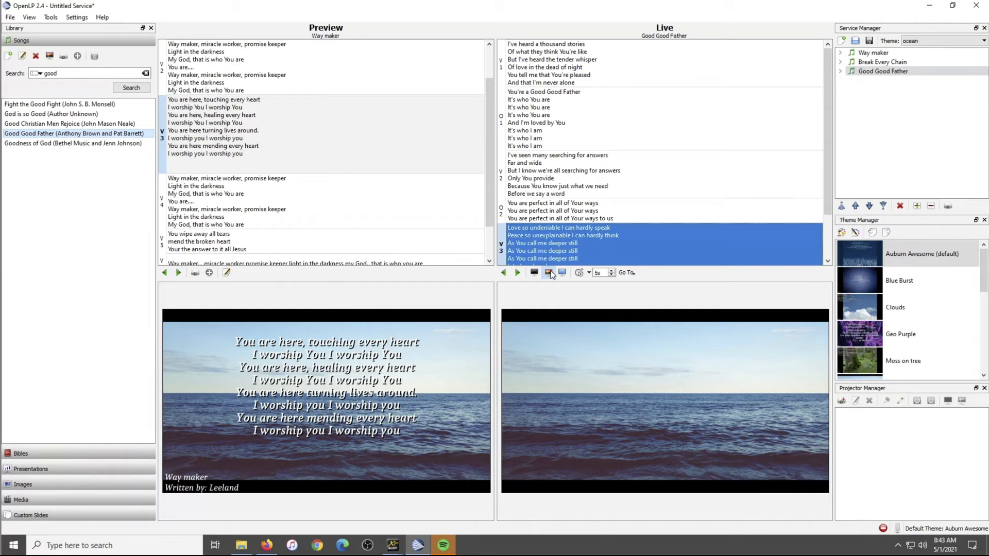
click(549, 273)
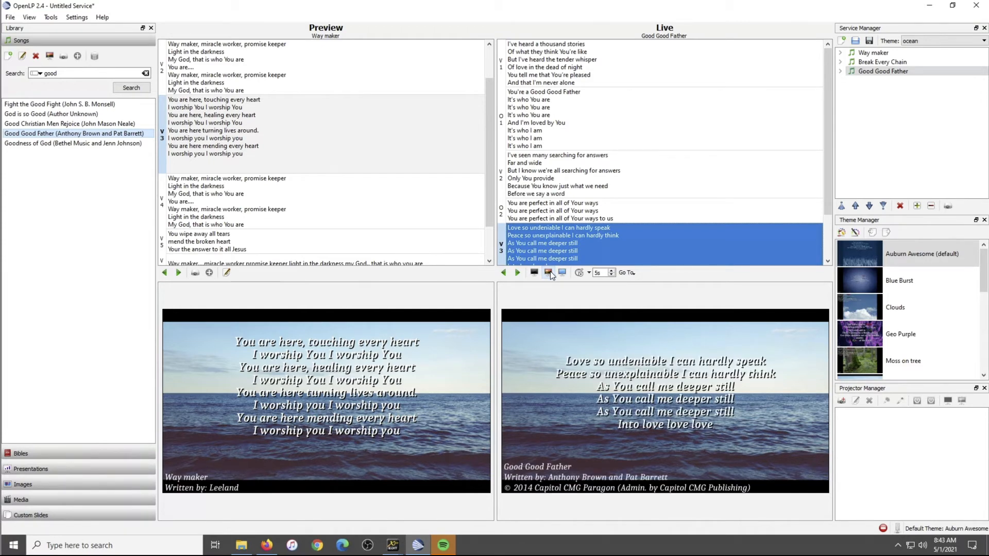
click(549, 273)
click(549, 273)
- Set the live output to show the desktop and switch the Chrome Remote Desktop view to Display 2
click(562, 273)
click(983, 278)
scroll(909, 332, up, 4)
scroll(918, 443, down, 5)
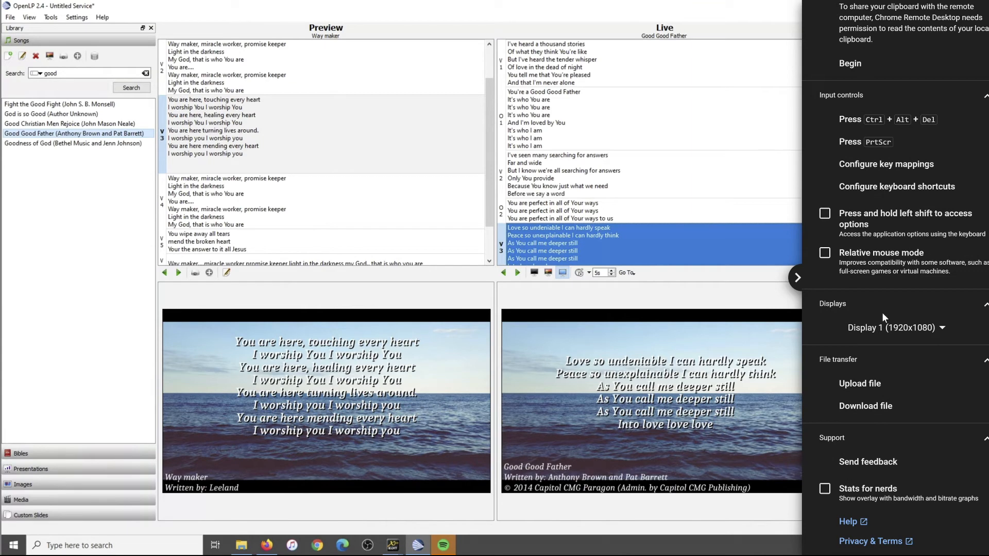
click(888, 327)
click(888, 347)
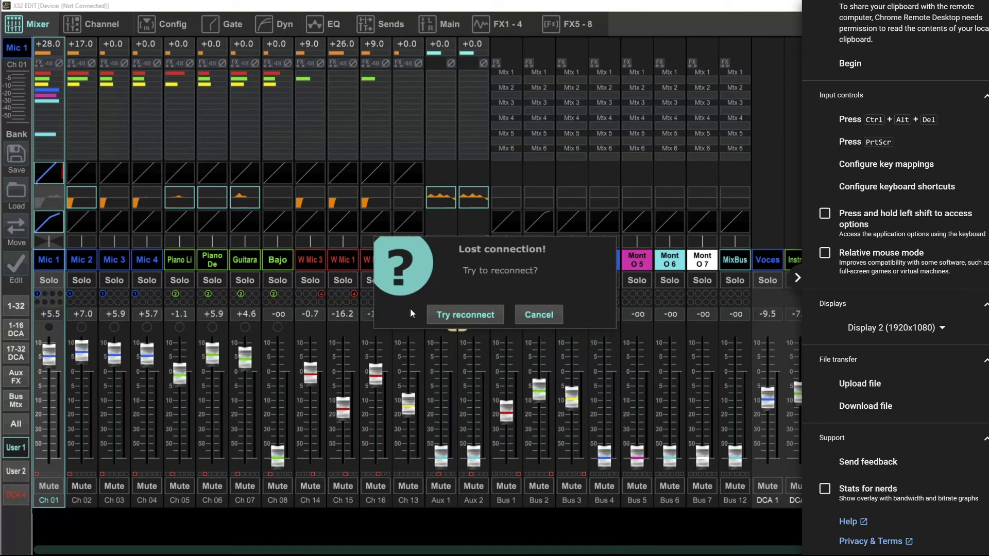
- Return the remote desktop view to Display 1 and turn off the show-desktop mode of the live output
click(941, 329)
click(905, 314)
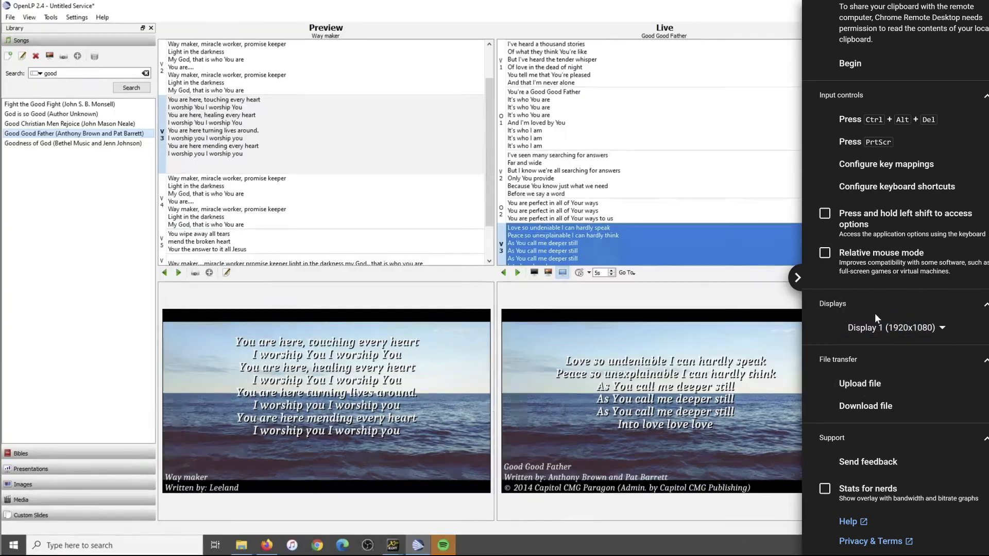
click(561, 278)
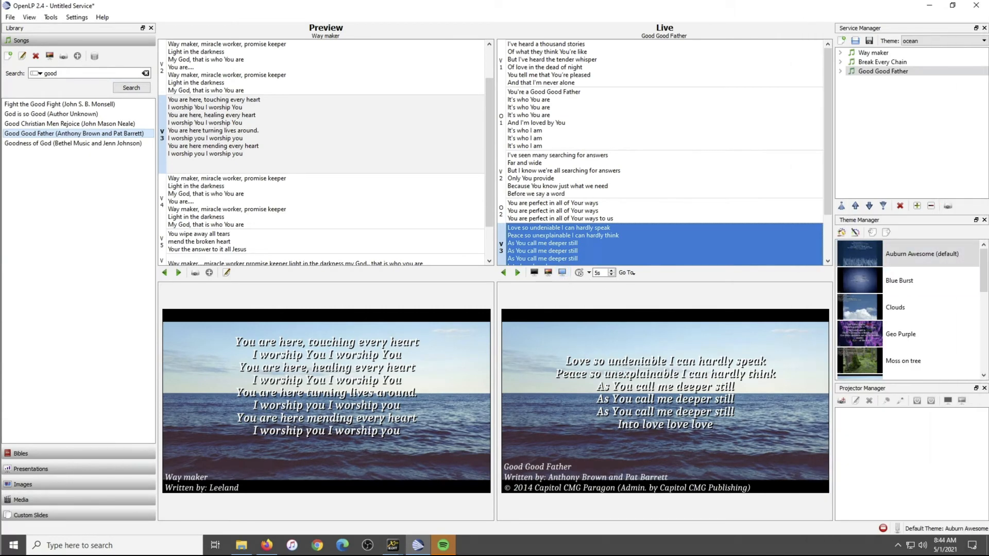
- Switch the Chrome Remote Desktop view to Display 2 to check the projected lyrics and return it to Display 1
click(984, 280)
scroll(919, 366, down, 2)
click(891, 327)
click(895, 347)
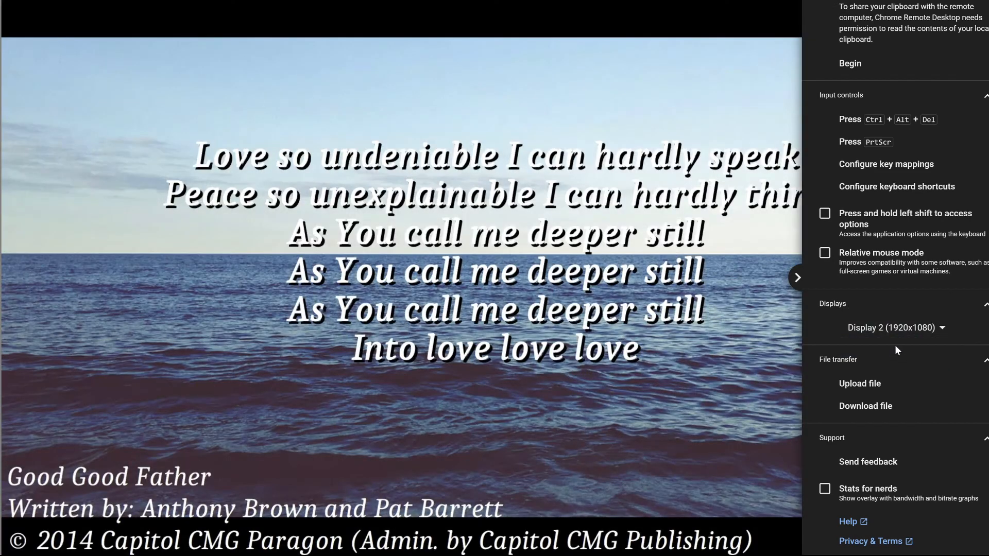
click(909, 333)
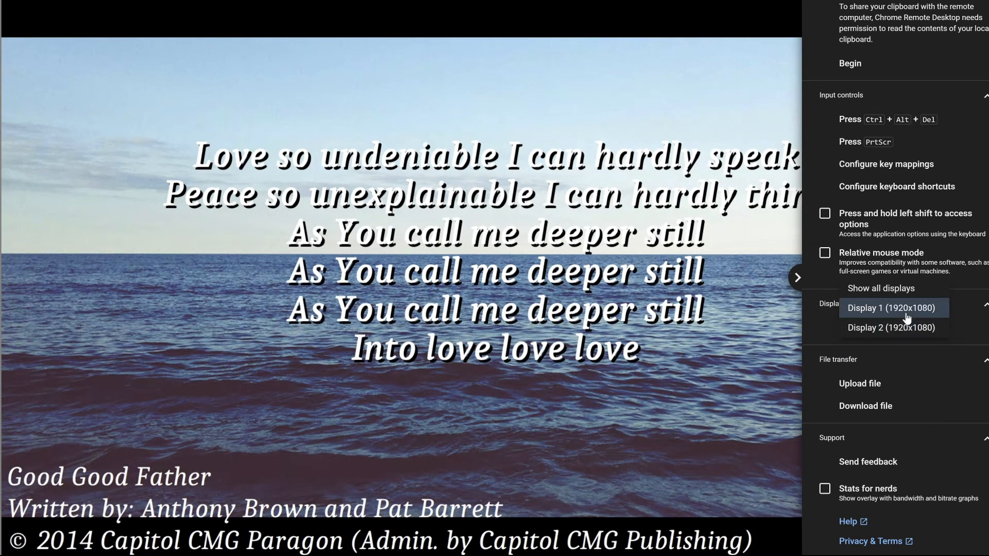
click(905, 309)
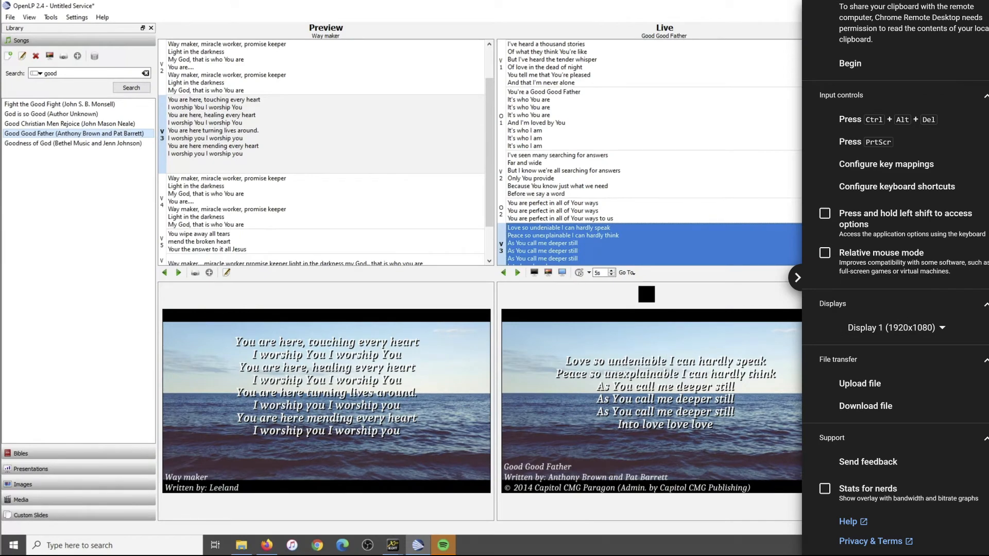
click(676, 293)
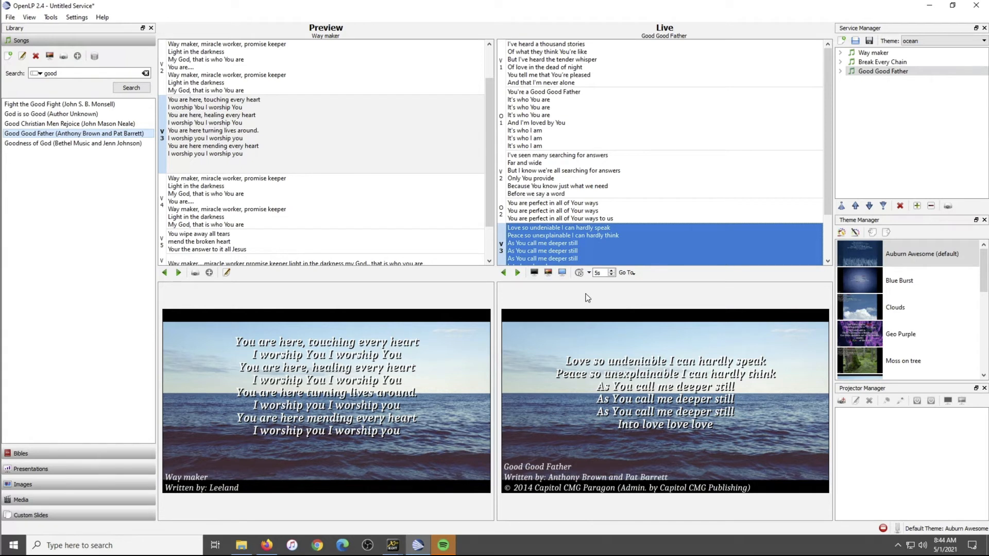
- Show two earlier Good Good Father slides live, and send Break Every Chain live, stepping through its slides to "There's power in the name Jesus"
click(564, 211)
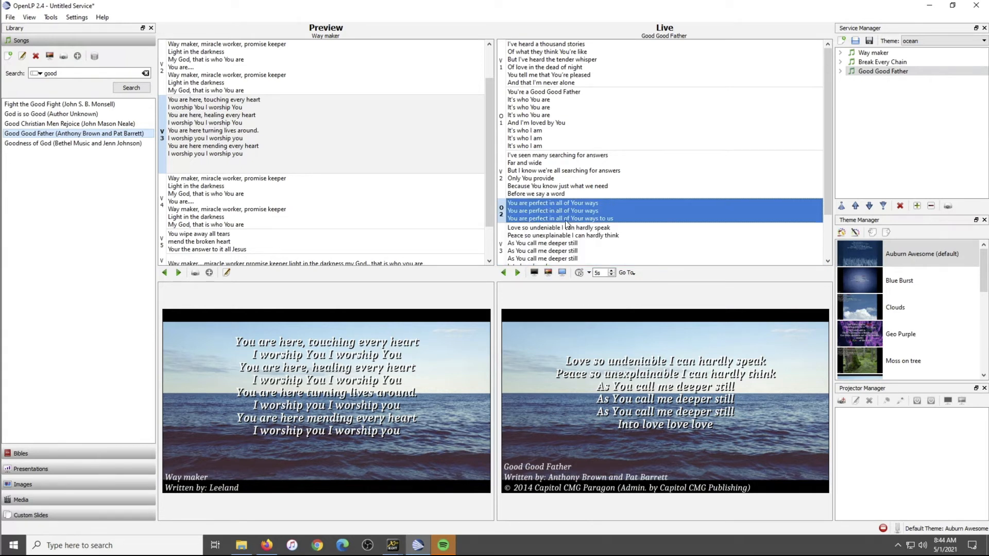
click(555, 173)
double_click(883, 62)
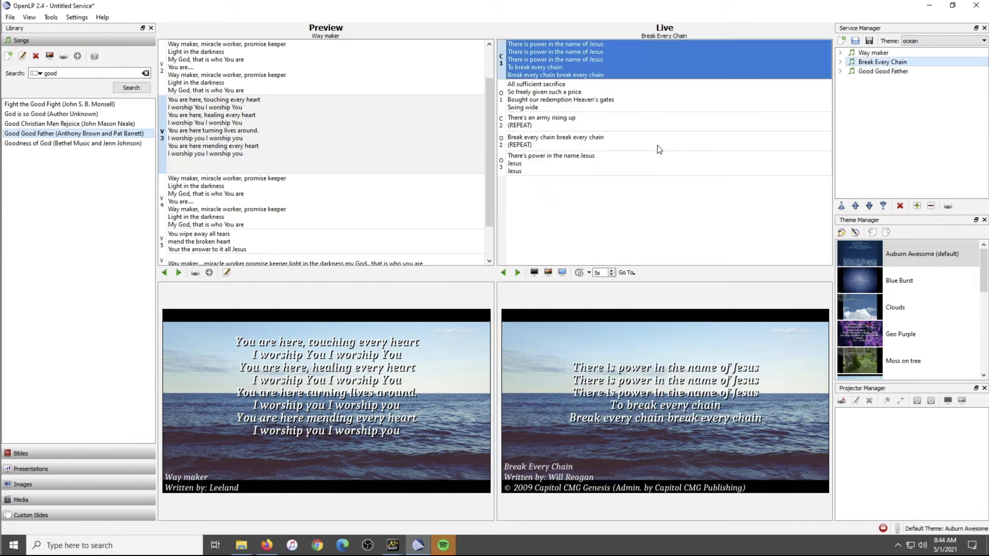
click(565, 105)
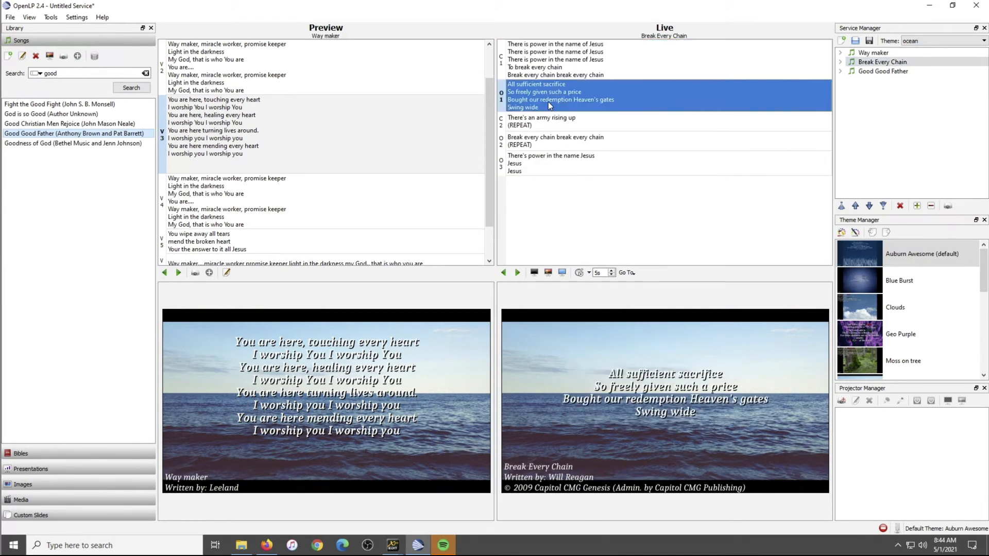
click(527, 123)
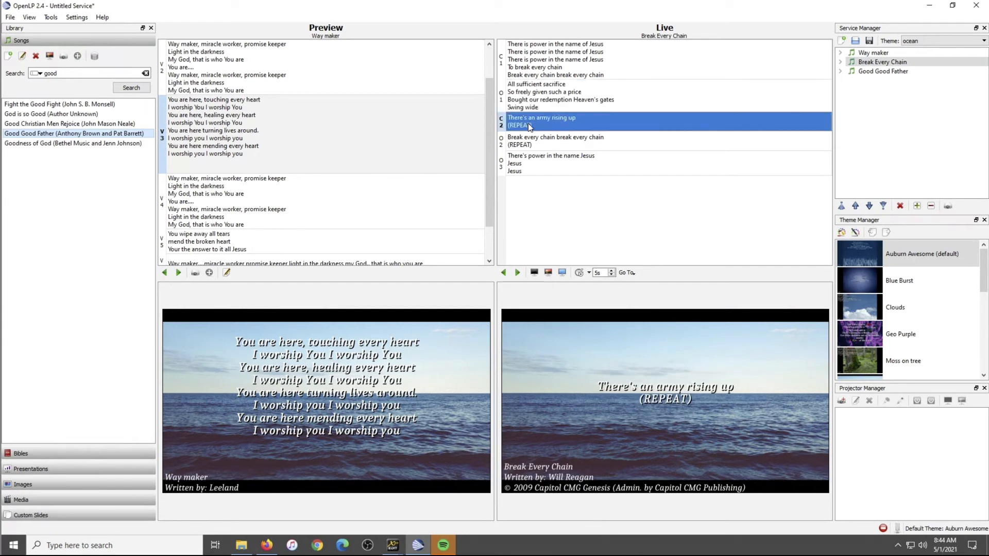
click(534, 97)
click(546, 56)
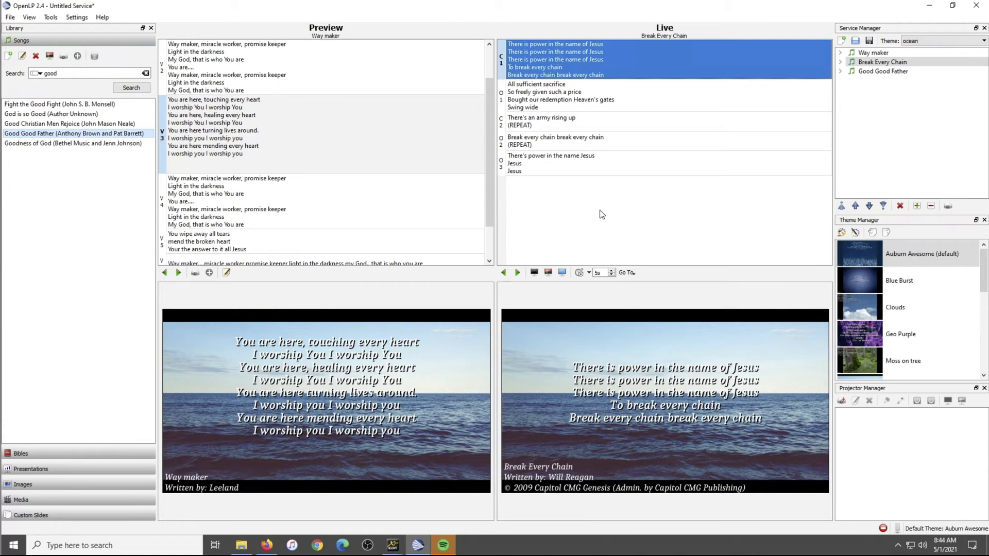
click(547, 160)
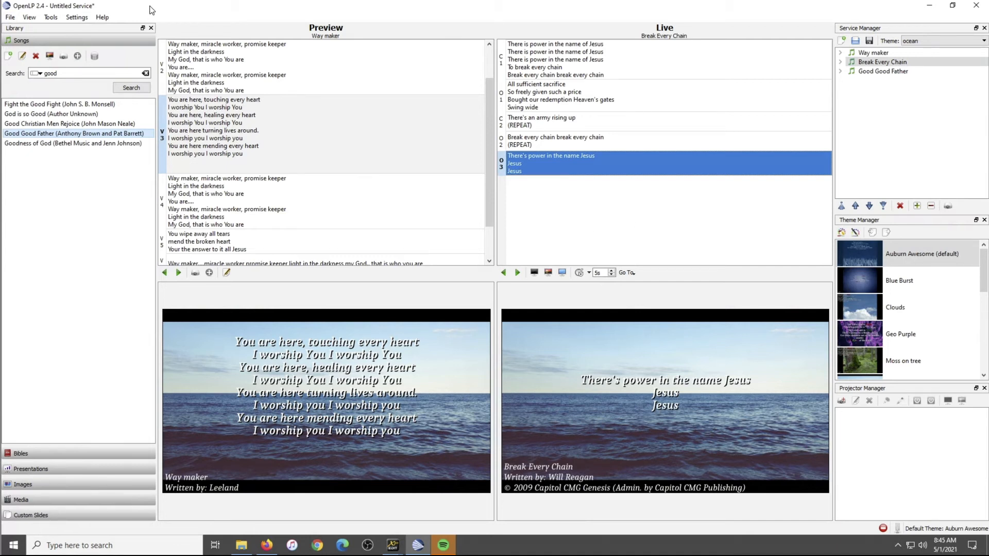
- Open the Remote settings in the OpenLP configuration and launch the Remote URL on port 4316 in the browser
click(77, 18)
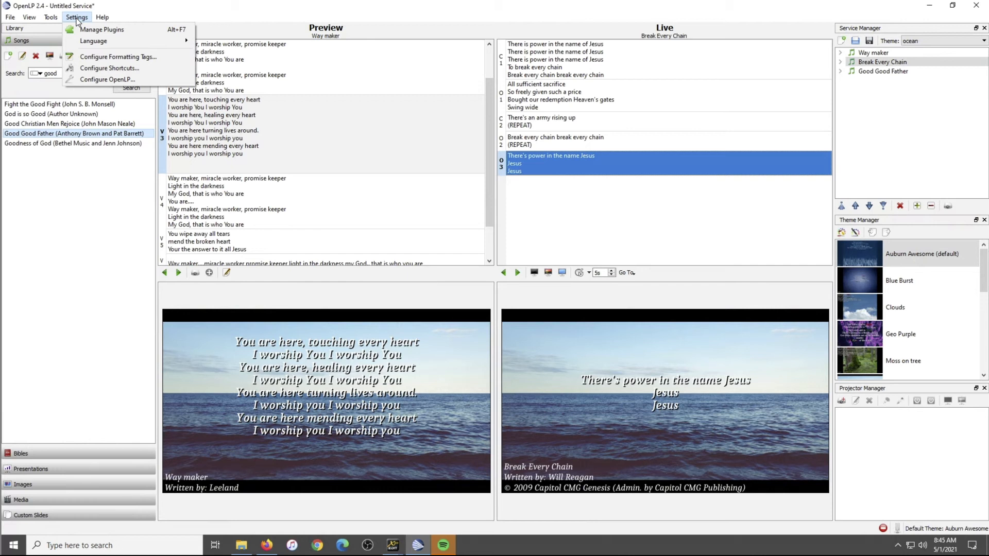
click(99, 79)
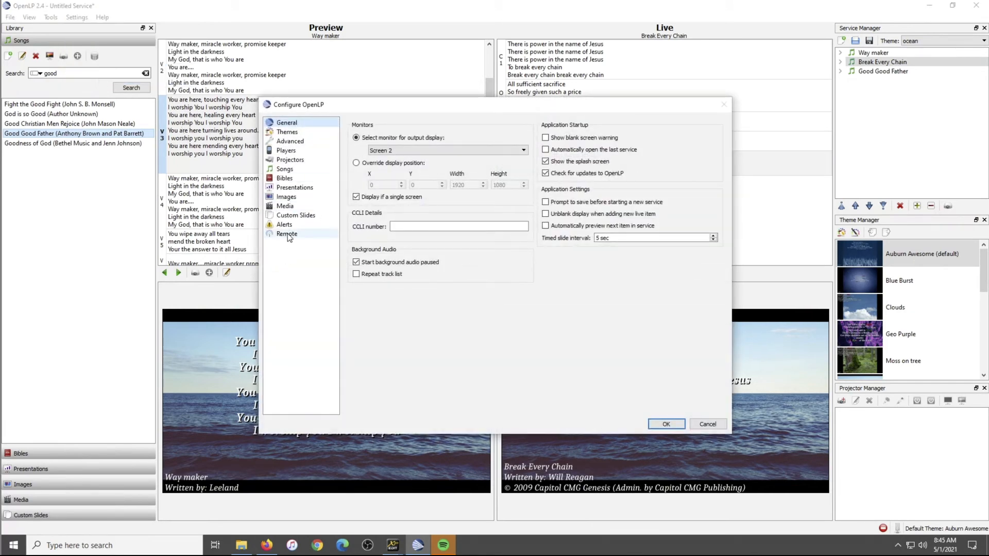
click(287, 234)
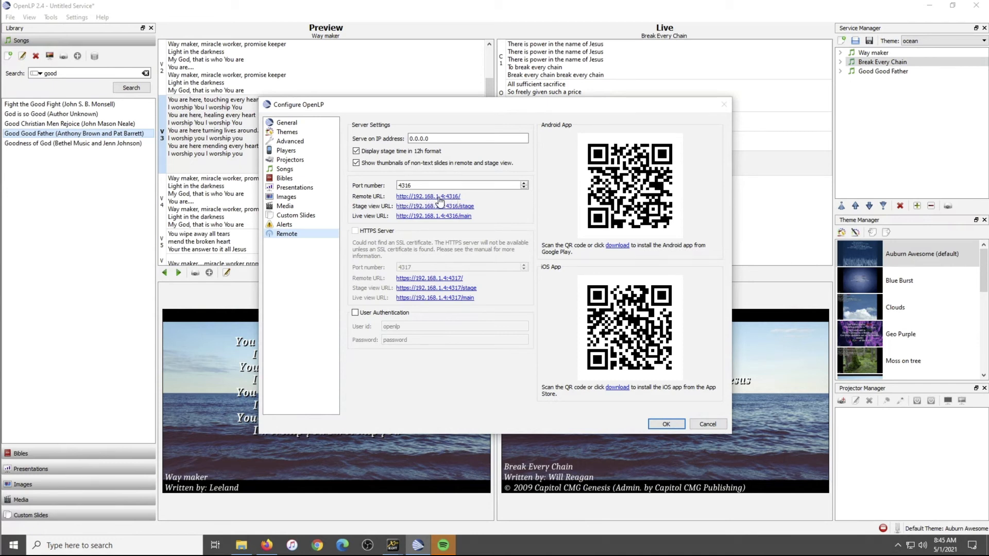
click(415, 196)
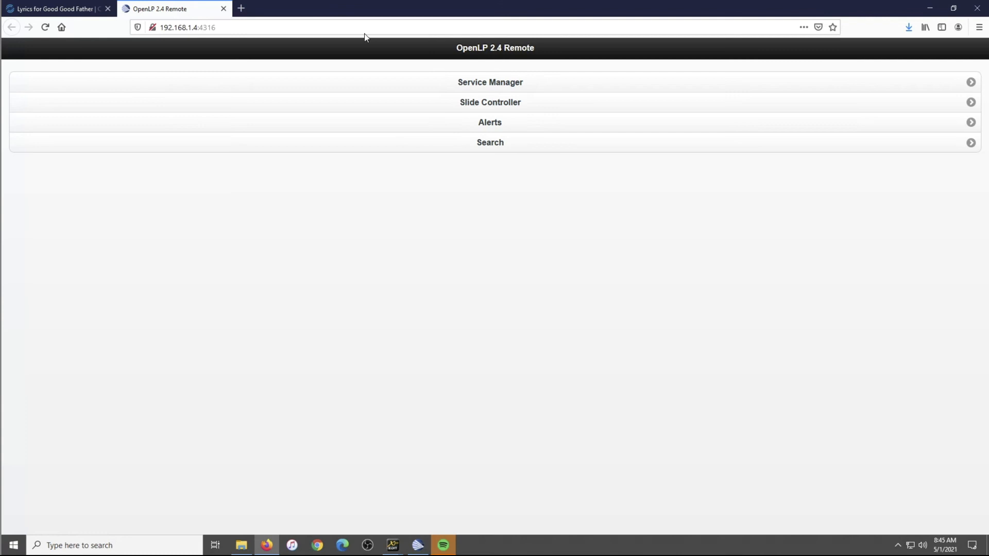
- Shrink the browser to a smaller window, accept the Configure OpenLP dialog, and place the browser so the live preview stays visible
drag(362, 10, 396, 33)
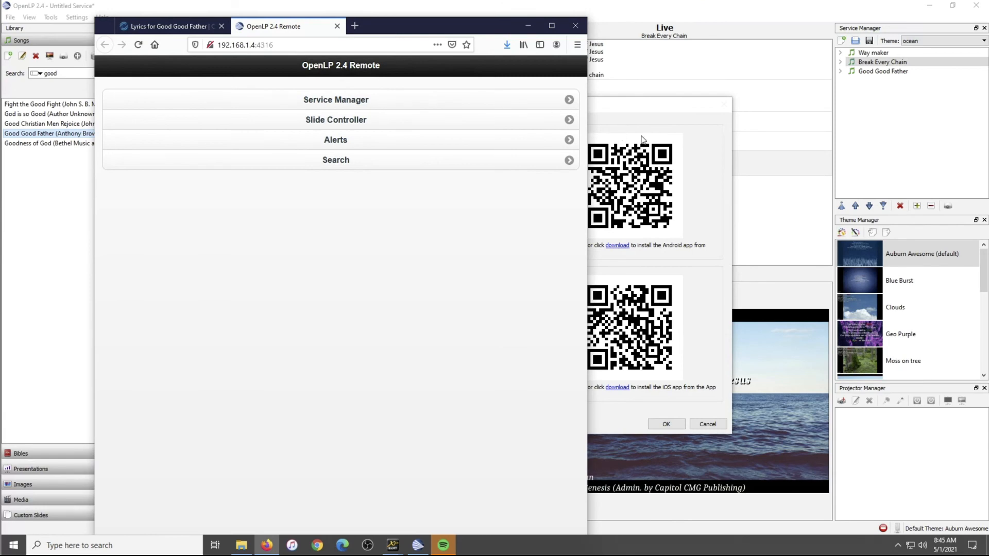
click(697, 161)
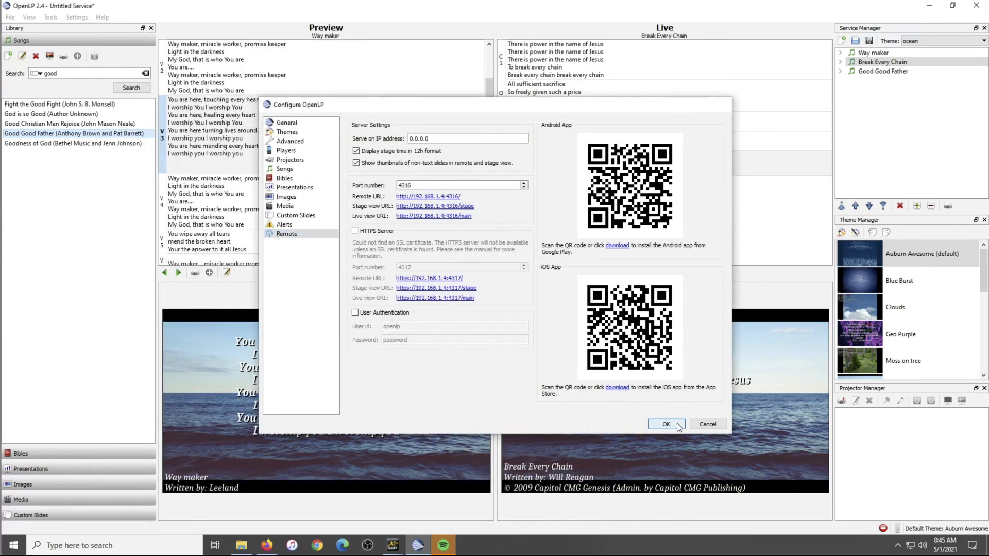
click(676, 424)
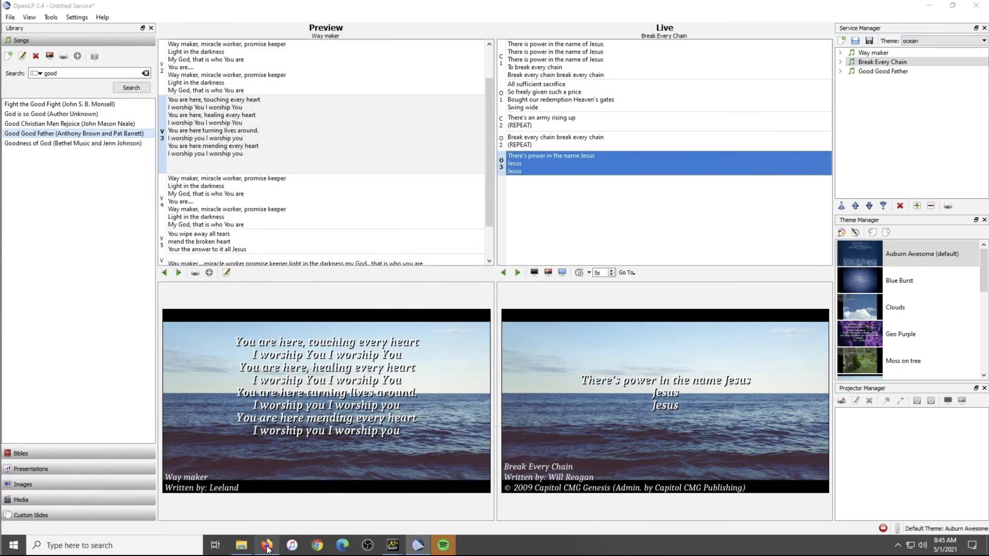
click(267, 547)
drag(387, 21, 337, 15)
- Send Way maker live from the web remote's Service Manager and show slides V2 to V5, V1 and V2 again
click(287, 98)
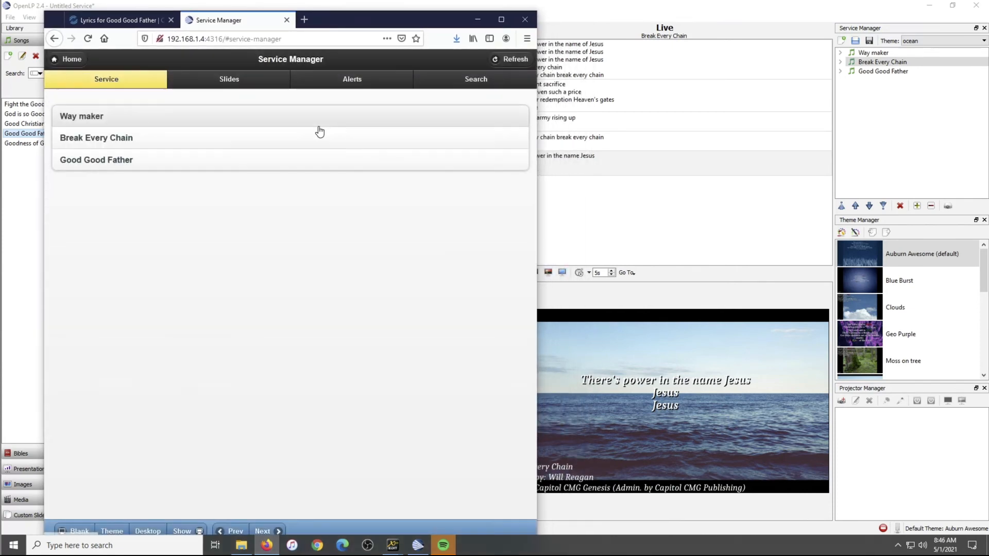
click(117, 122)
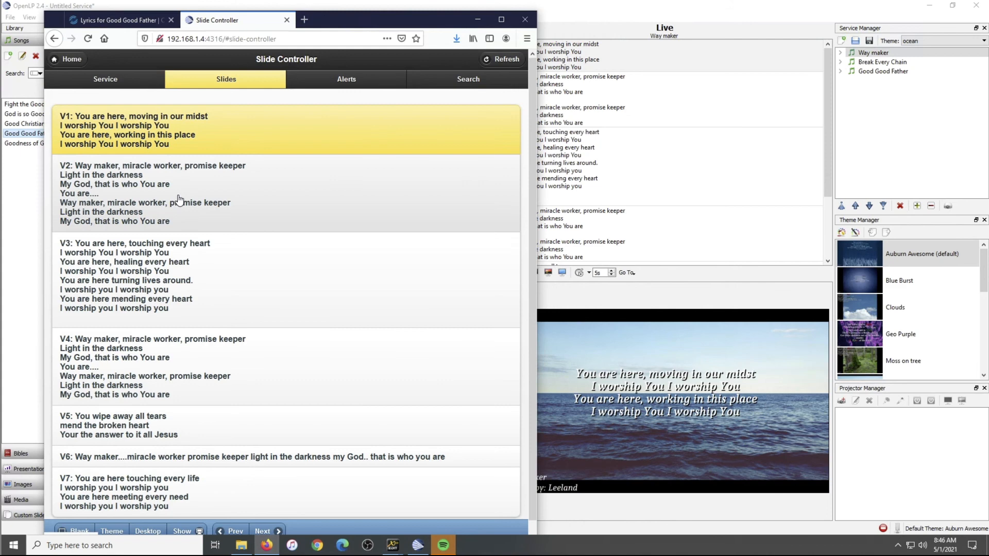
click(150, 196)
click(143, 246)
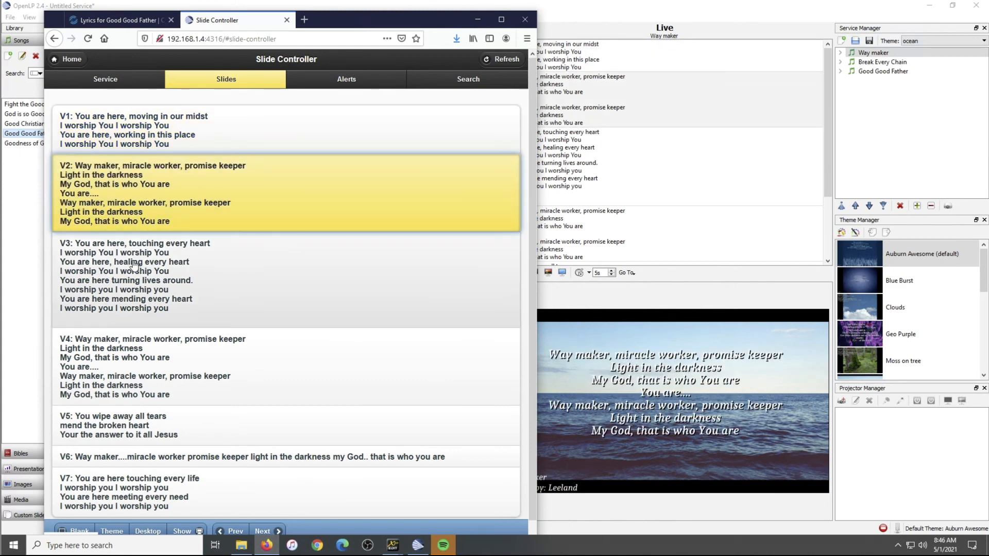
click(142, 366)
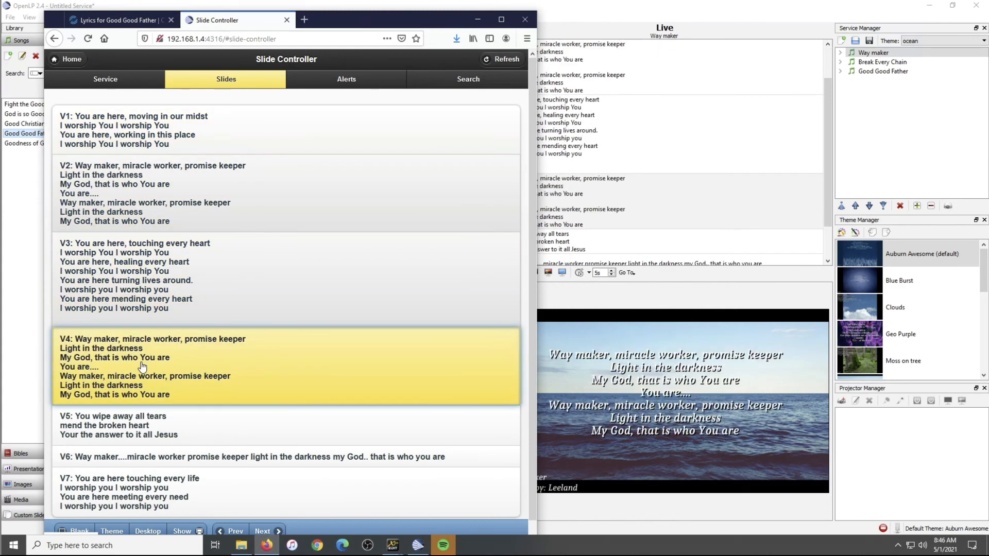
click(141, 414)
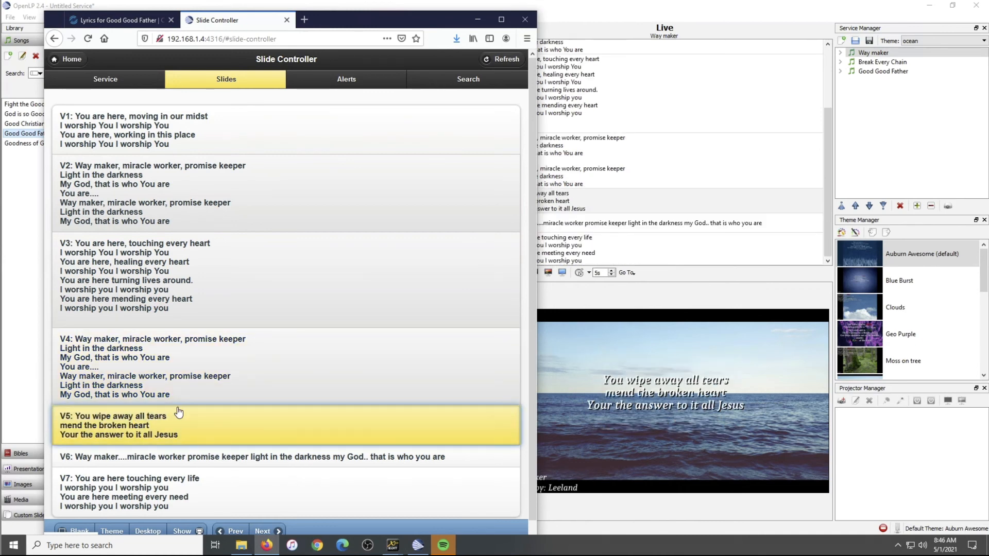
click(191, 150)
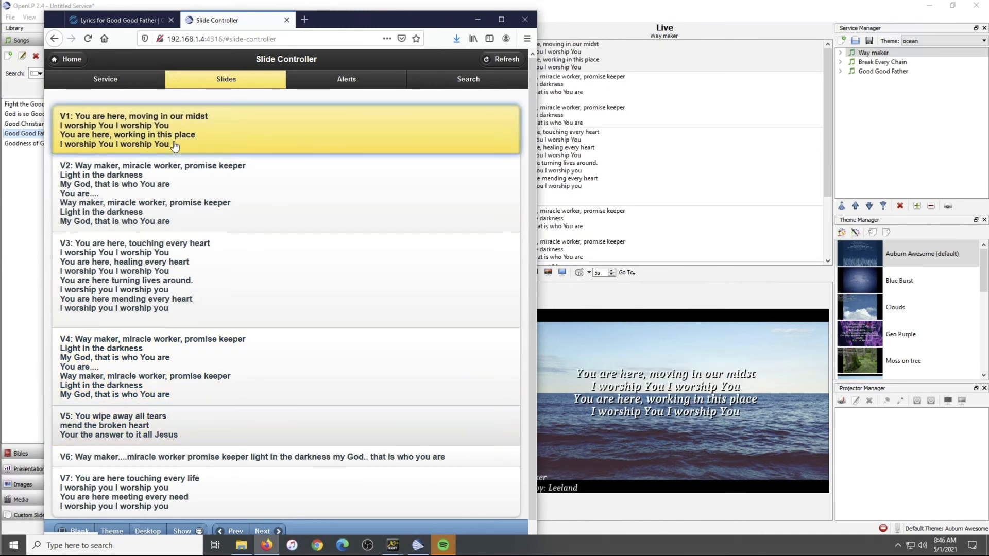
click(145, 191)
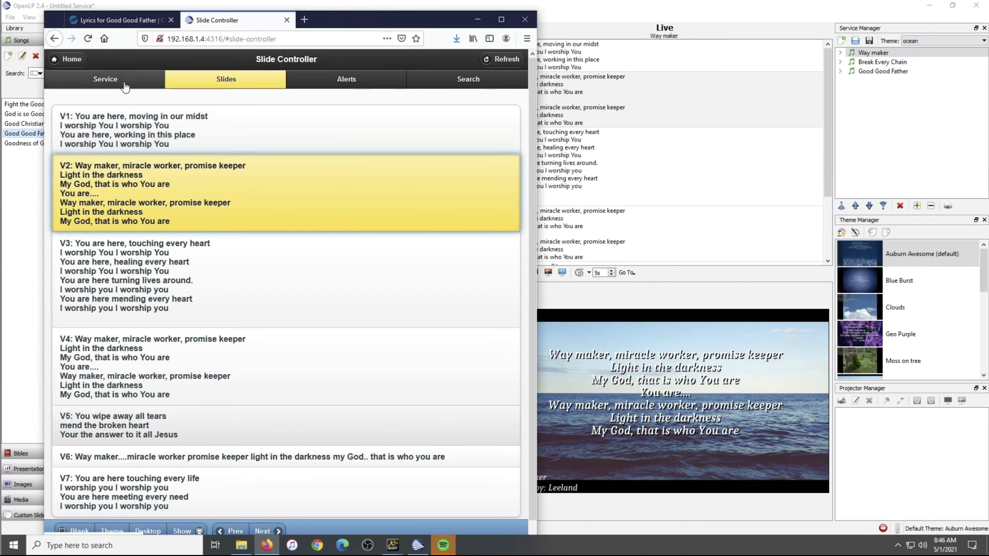
- Send Break Every Chain live from the web remote and step through its slides to O2, "Break every chain break every chain"
click(59, 83)
click(115, 137)
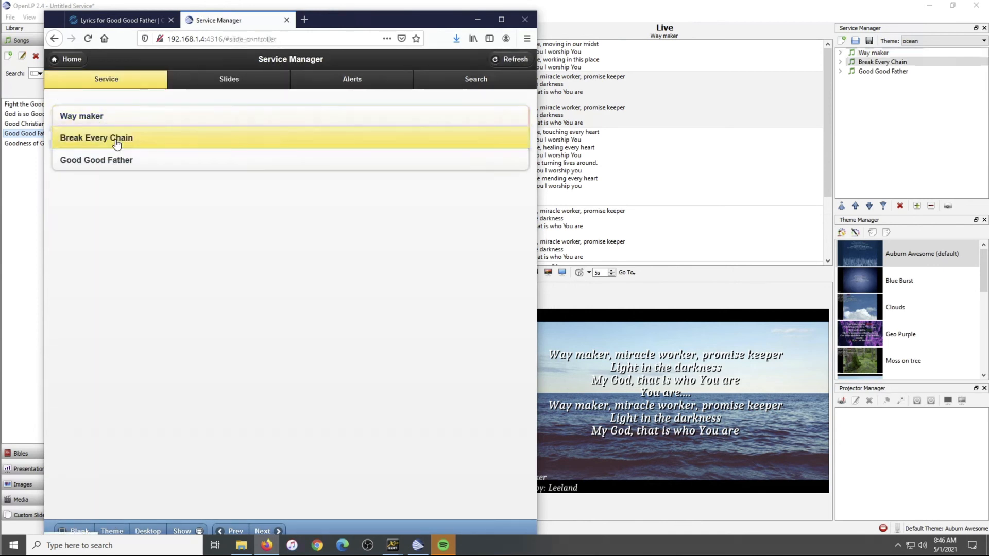
click(147, 191)
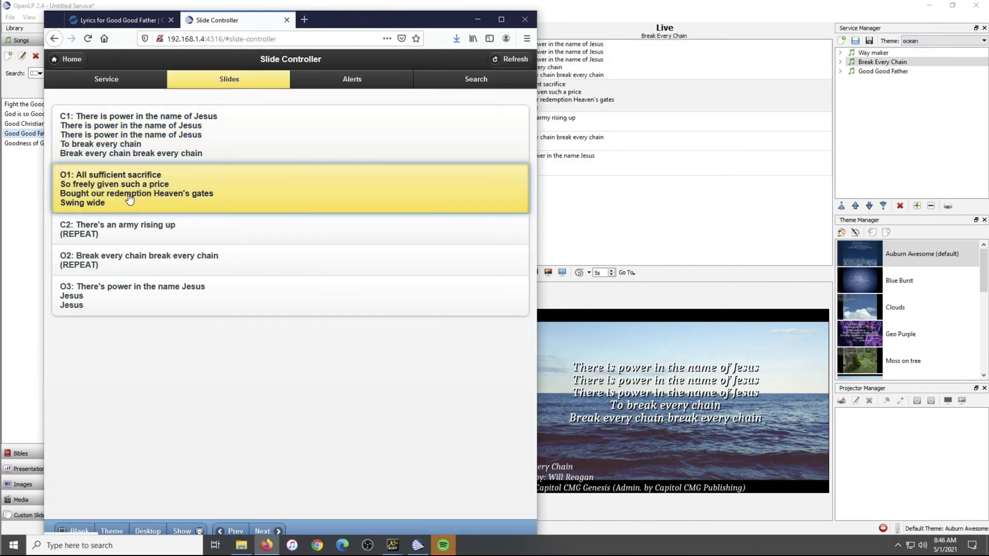
click(114, 242)
click(107, 267)
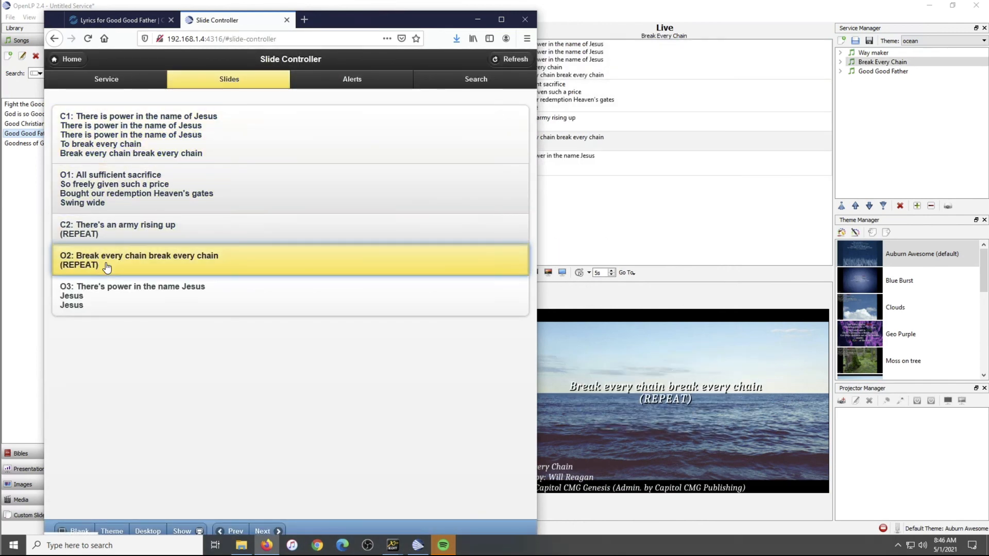
- Minimize the browser and clear the song search to list the whole song library again
click(477, 19)
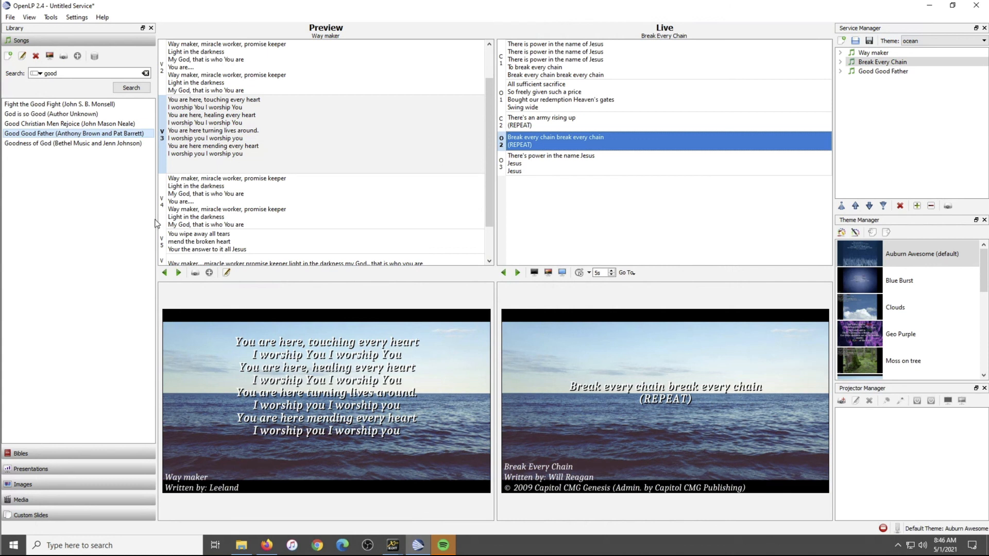
click(147, 74)
click(124, 89)
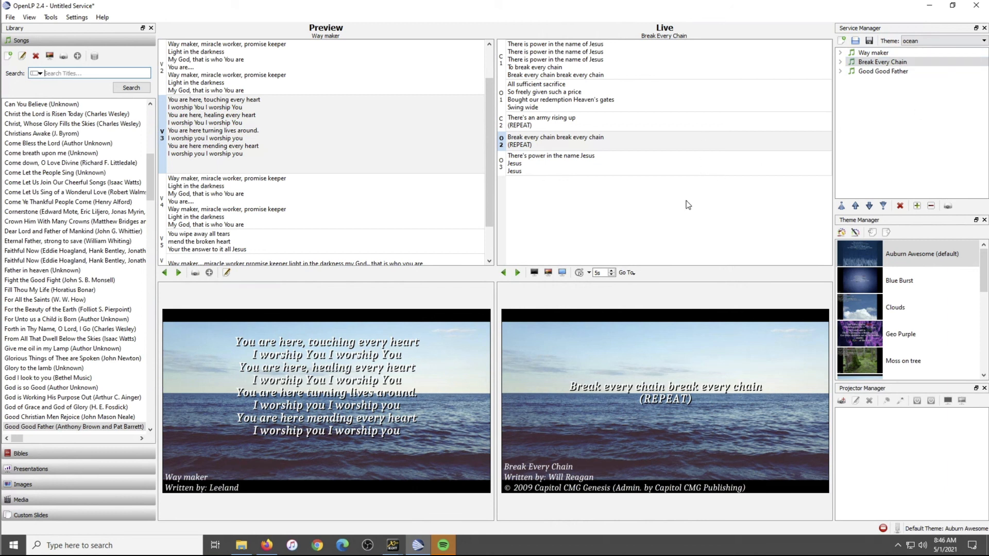
- Show the last Break Every Chain slide live and move back to slide C2, "There's an army rising up"
click(565, 160)
click(579, 127)
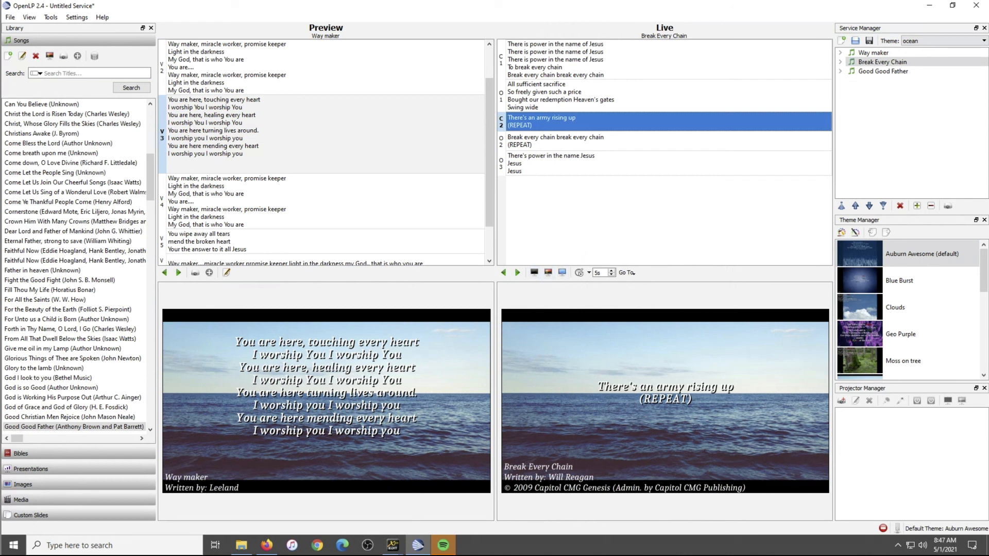
mouse_move(418, 551)
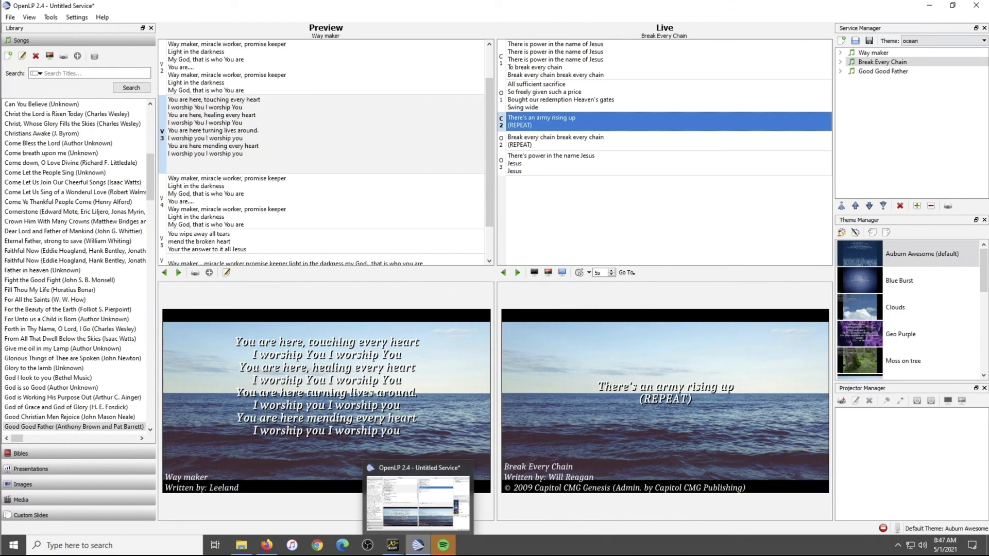